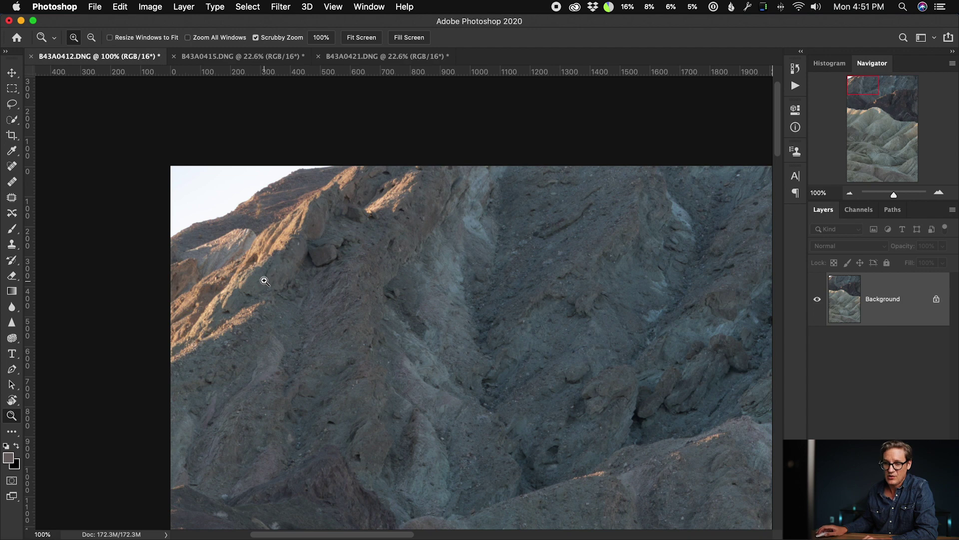
Step: Zoom to 300% on the grey hill texture at the photo's bottom, then zoom back out
left_click_drag(253, 386, 250, 8)
left_click_drag(285, 199, 312, 141)
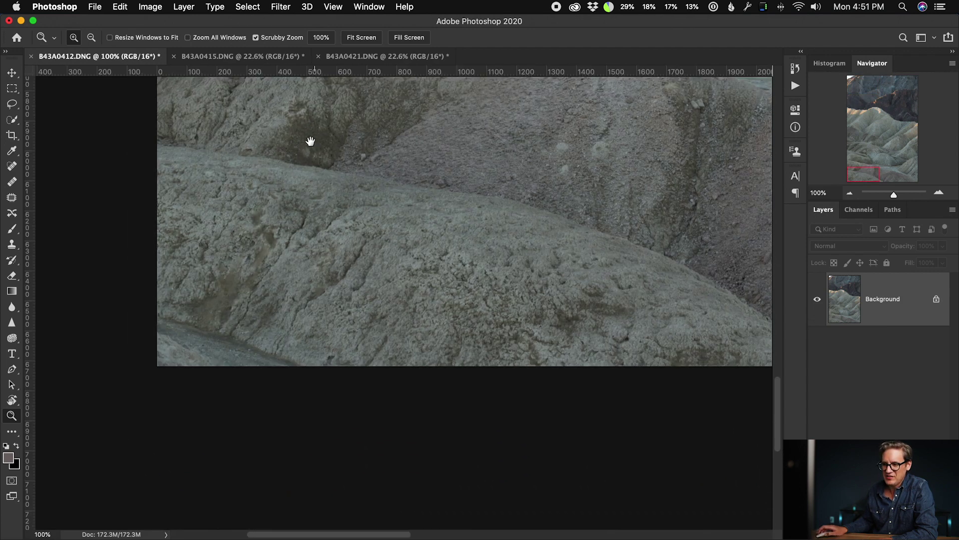
left_click(186, 348)
left_click(186, 348)
left_click_drag(256, 310, 270, 330)
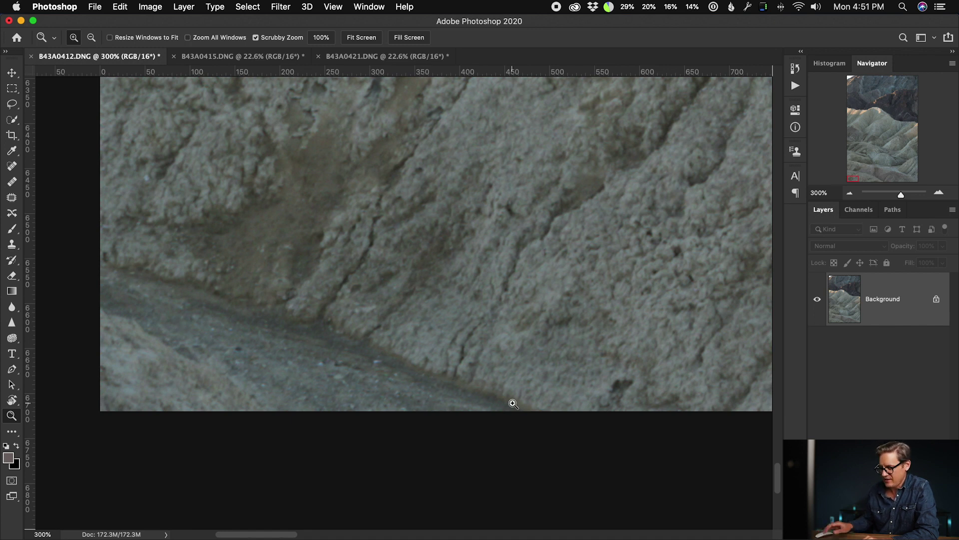
key("super+minus")
key("super+minus")
key("super+minus")
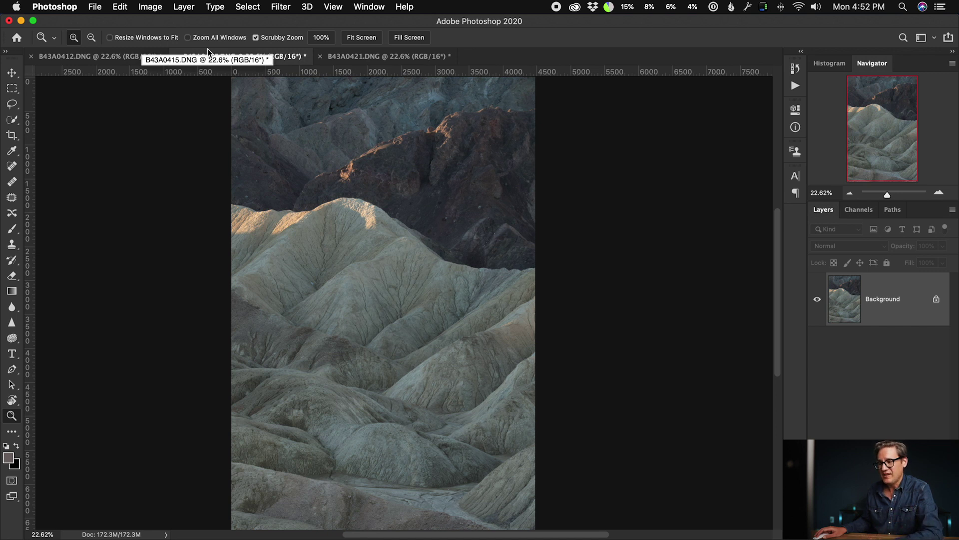
Step: Zoom in on the lower hills of B43A0415, then on those of B43A0412
scroll(253, 124, "up", 3)
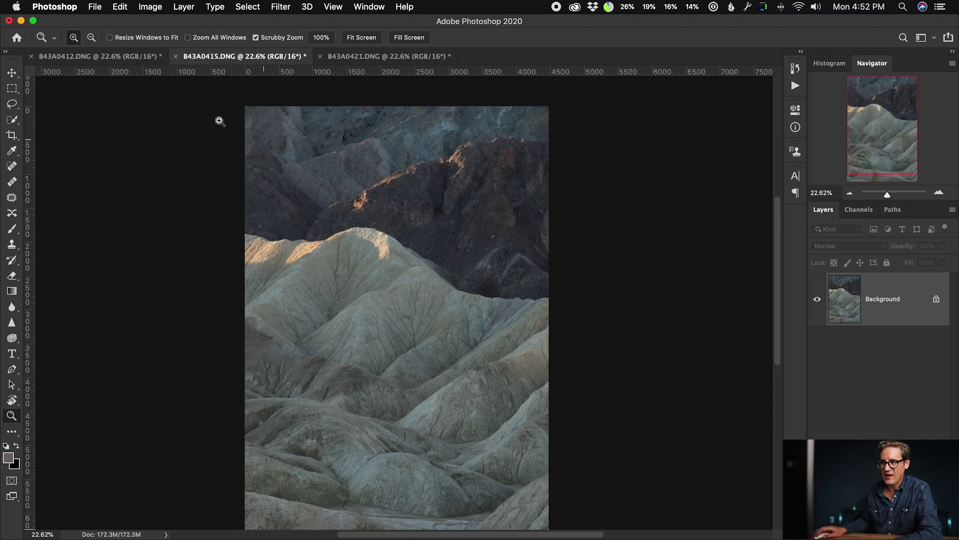
scroll(289, 377, "down", 5)
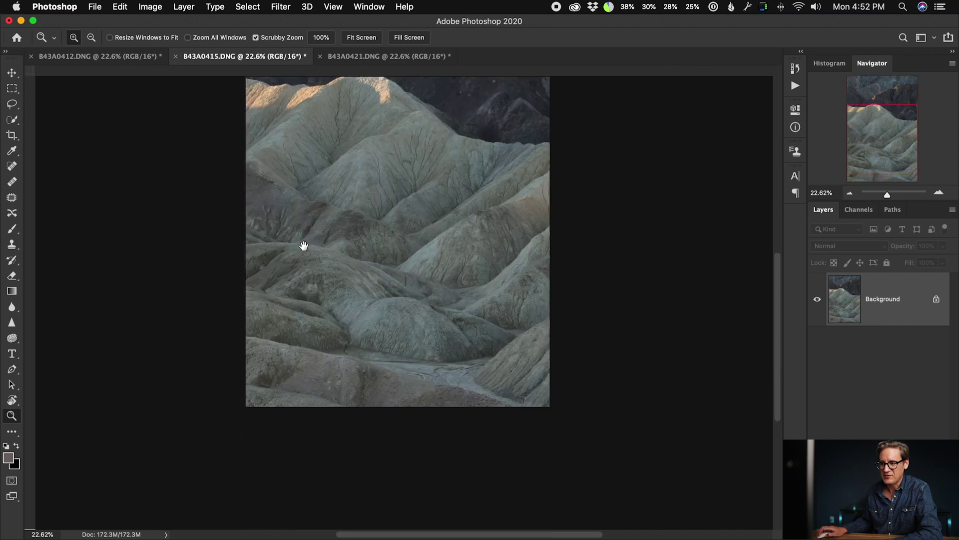
left_click(246, 433)
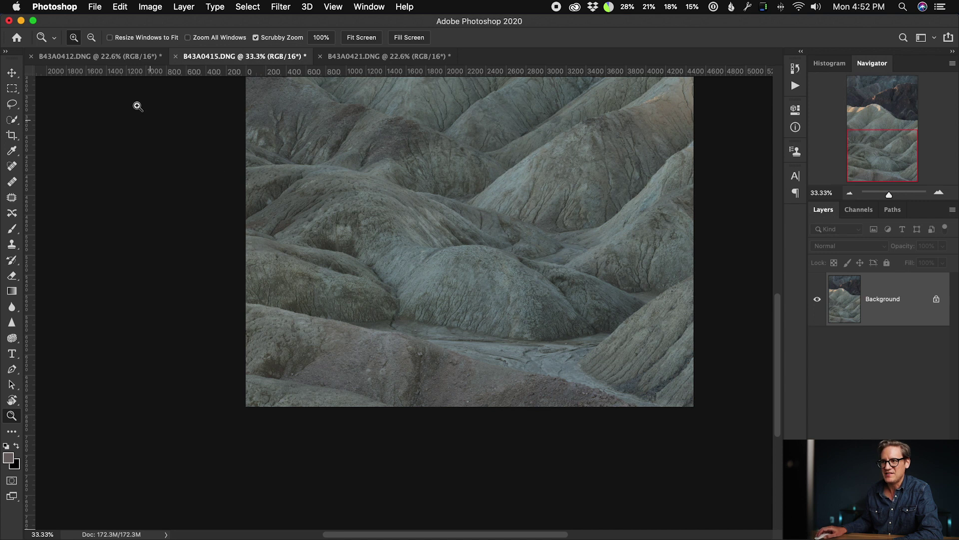
left_click(118, 58)
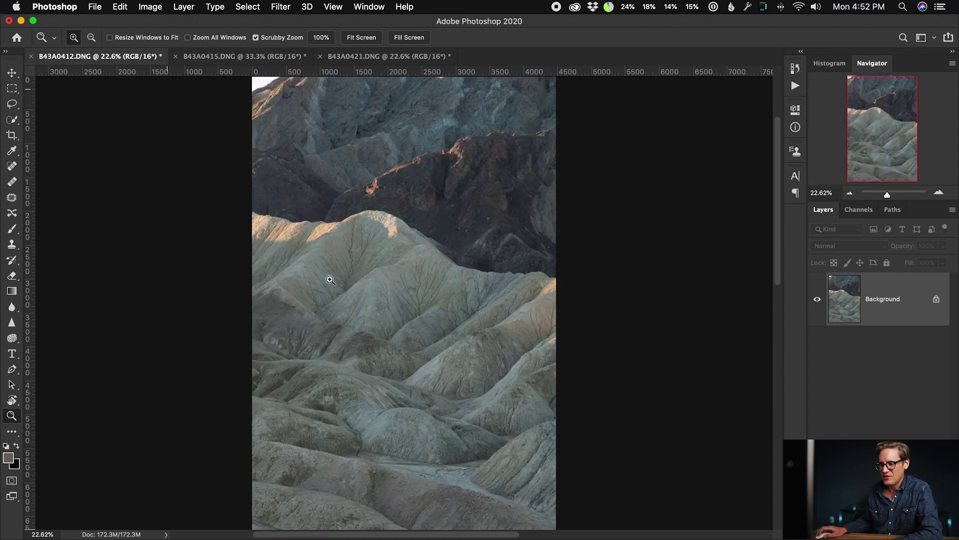
left_click_drag(327, 515, 388, 328)
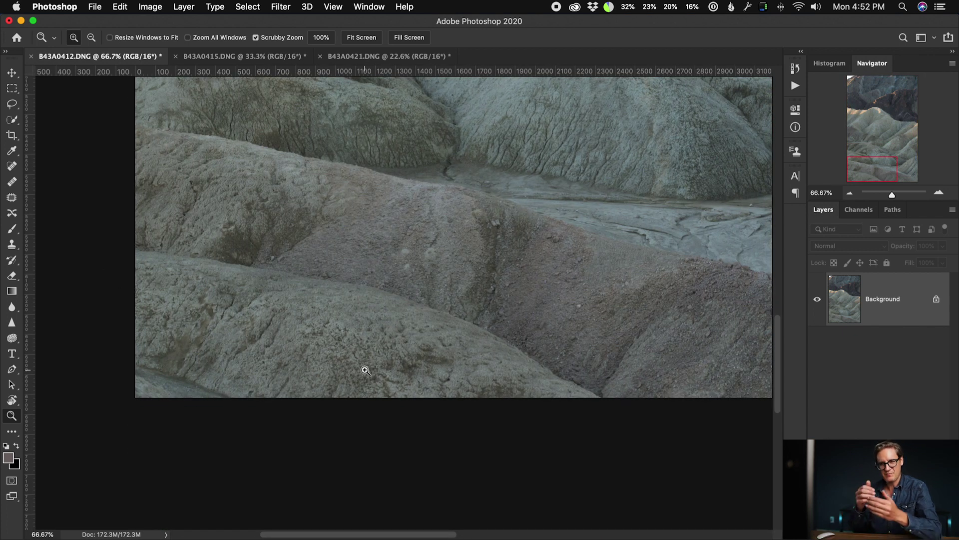
Step: Pan to B43A0415's lower hills, then fit the whole B43A0415 photo on screen
left_click(244, 56)
left_click_drag(371, 433, 361, 308)
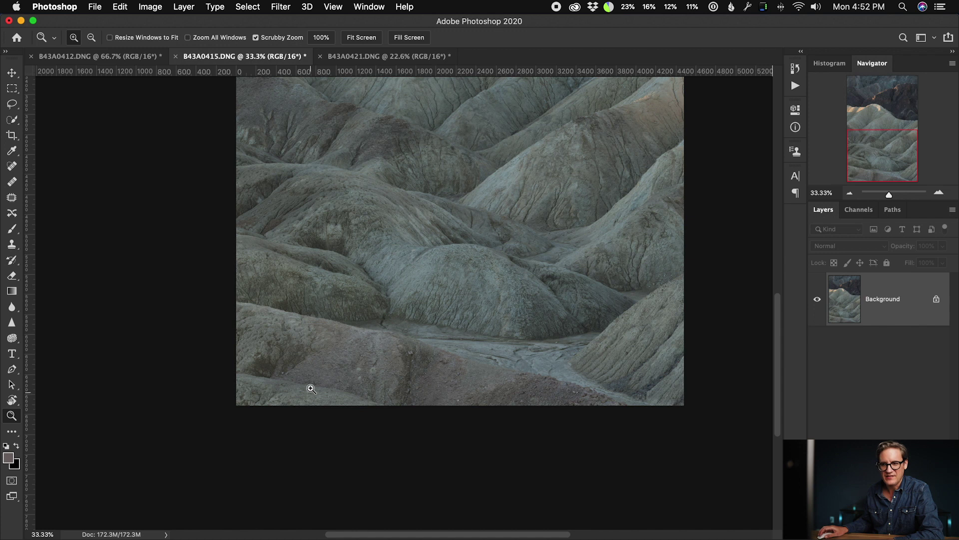
scroll(331, 360, "up", 5)
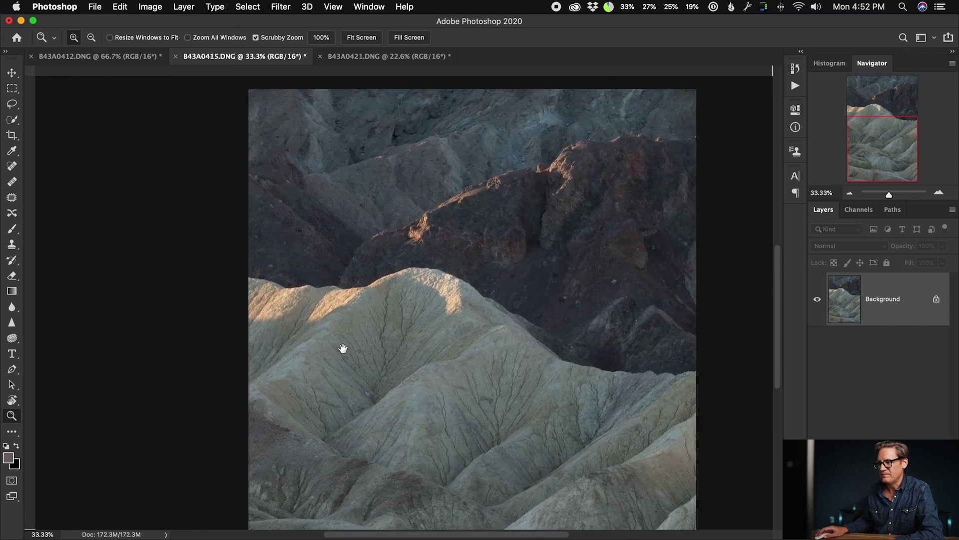
key("super+0")
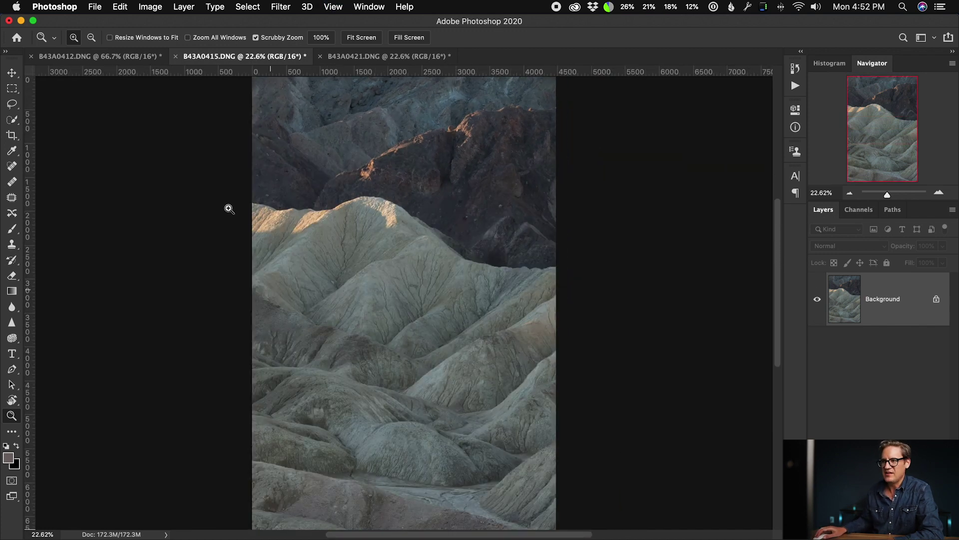
Step: Fit B43A0412 on screen, glance at B43A0415 again, and finish on B43A0412 at 100%
left_click(123, 57)
key("super+0")
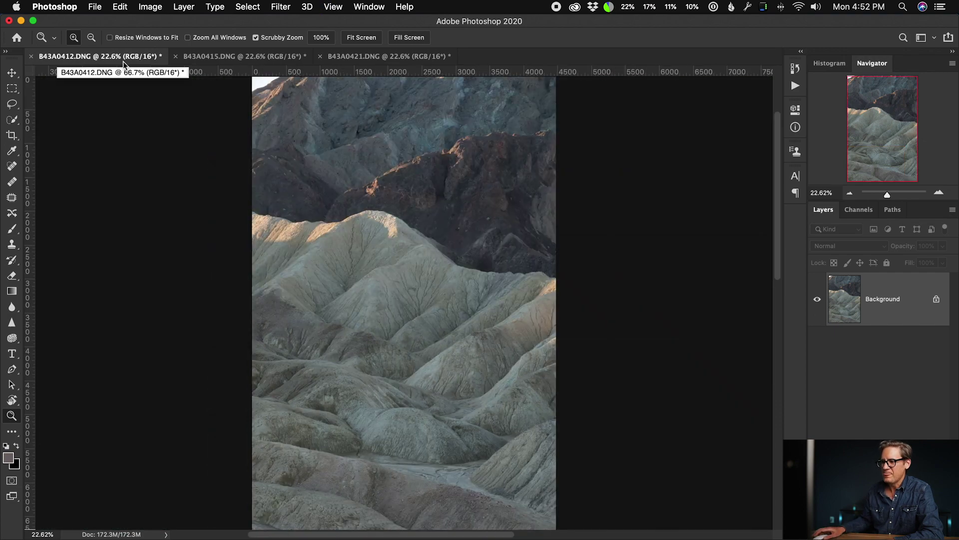
left_click(222, 58)
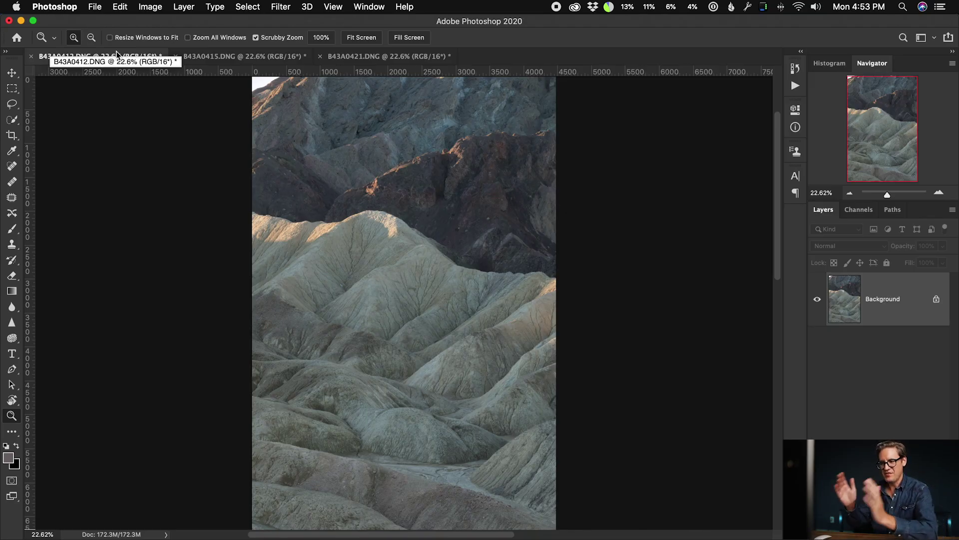
left_click(195, 56)
left_click(120, 59)
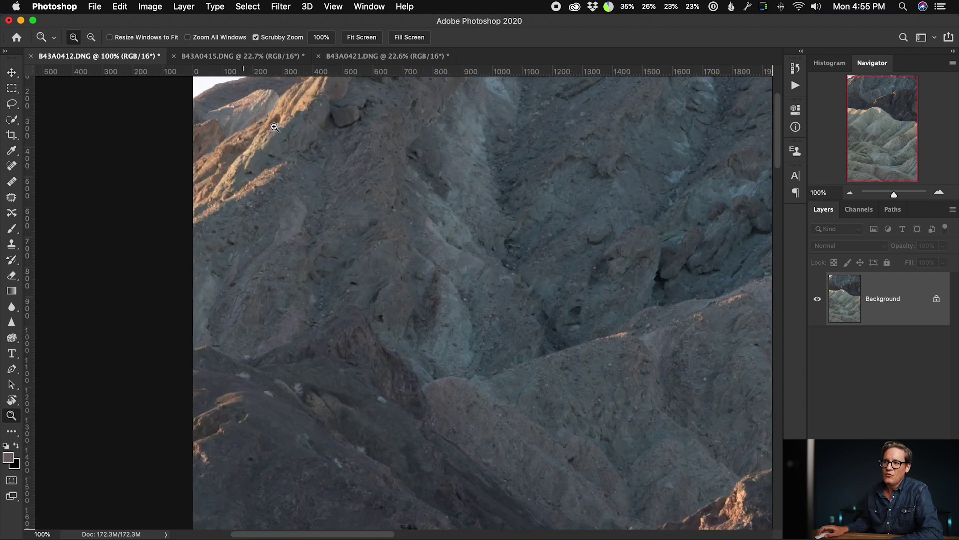
Step: Frame B43A0412's sky-filled top-left corner at 200% and pick the Lasso tool
scroll(215, 215, "up", 5)
scroll(218, 216, "down", 4)
scroll(428, 310, "right", 3)
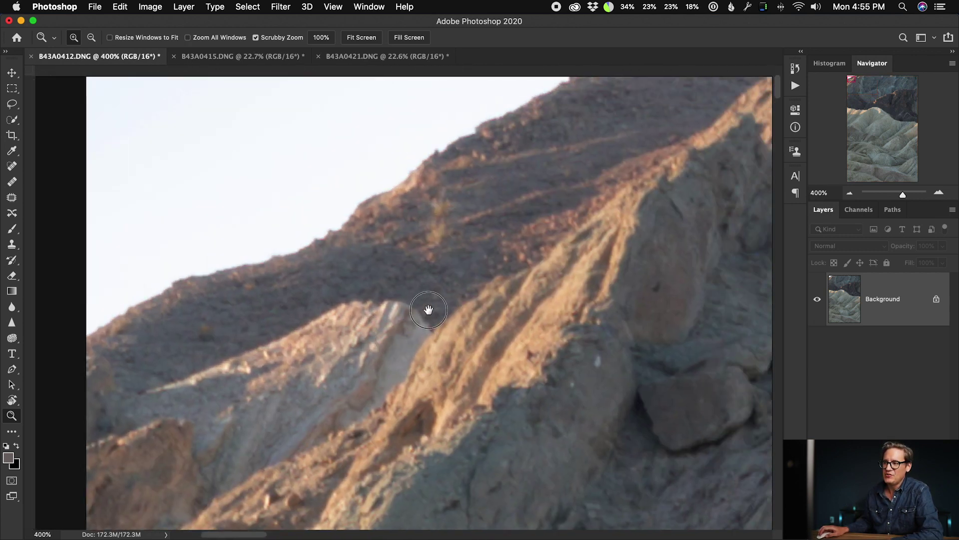
scroll(425, 311, "up", 5)
scroll(425, 310, "left", 3)
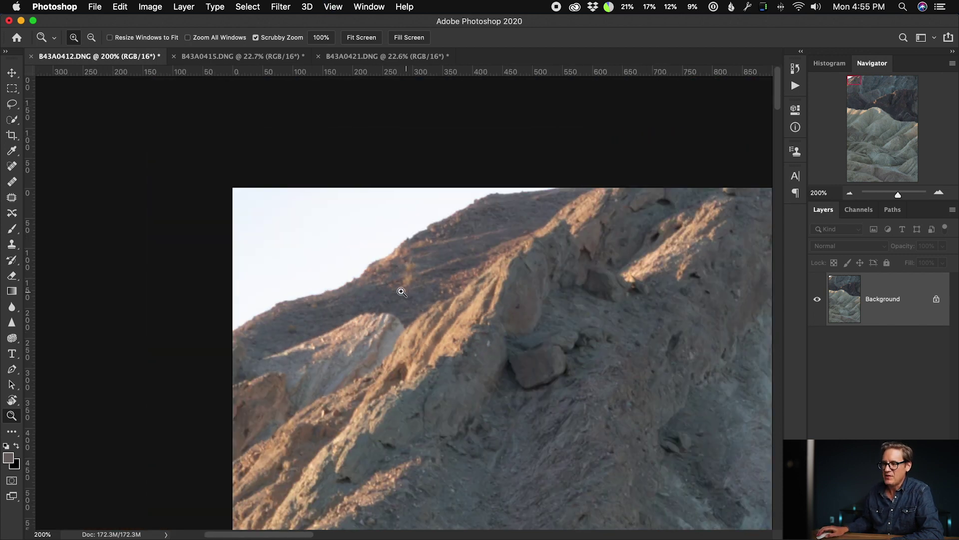
scroll(402, 292, "right", 3)
scroll(402, 292, "down", 2)
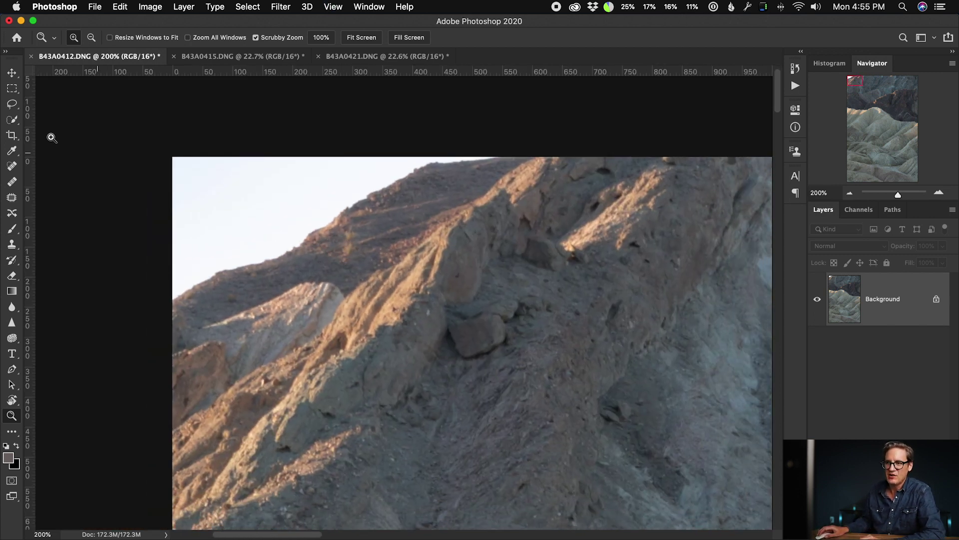
left_click(12, 104)
Step: Lasso the sky above the ridge line and choose Edit > Content-Aware Fill
mouse_move(504, 154)
left_mouse_down()
mouse_move(416, 174)
mouse_move(303, 255)
mouse_move(224, 277)
mouse_move(163, 310)
mouse_move(134, 229)
mouse_move(130, 124)
mouse_move(508, 117)
left_mouse_up()
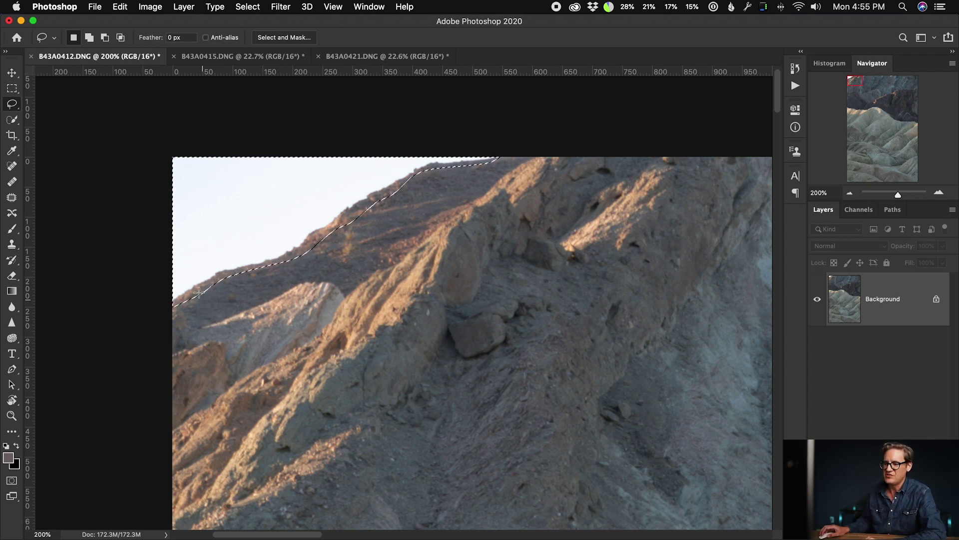
left_click(122, 6)
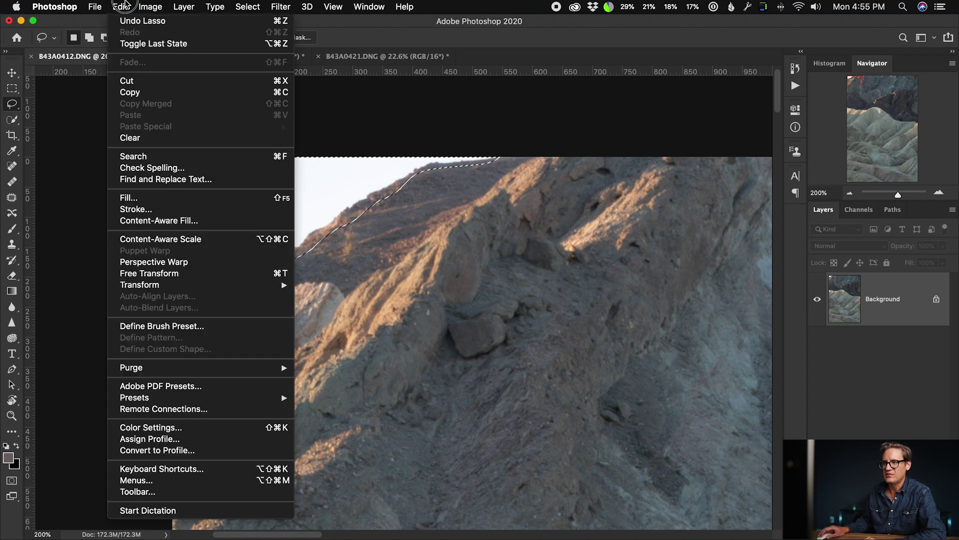
left_click(159, 220)
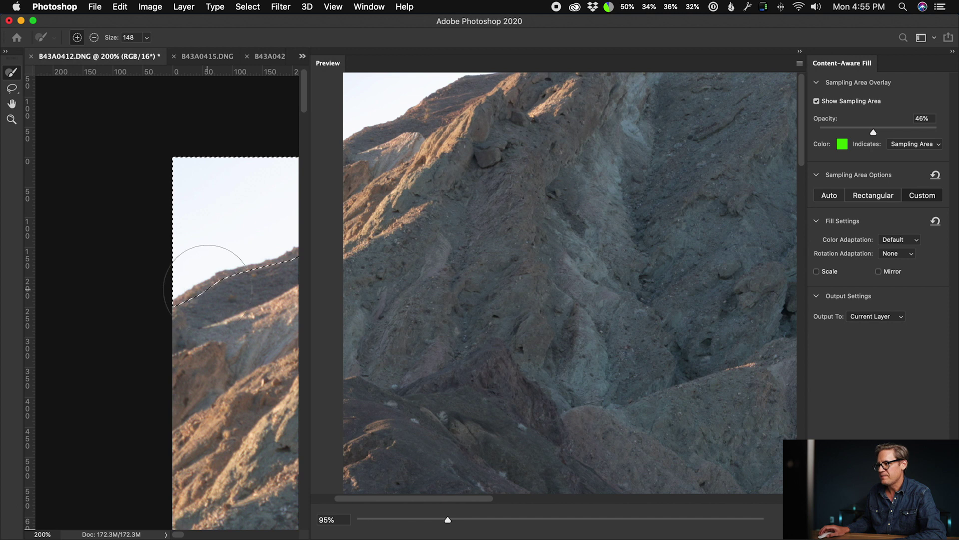
Step: Set automatic sampling, shrink the sampling brush, and paint two ridge ovals out of the sampling area
left_click_drag(252, 314, 127, 269)
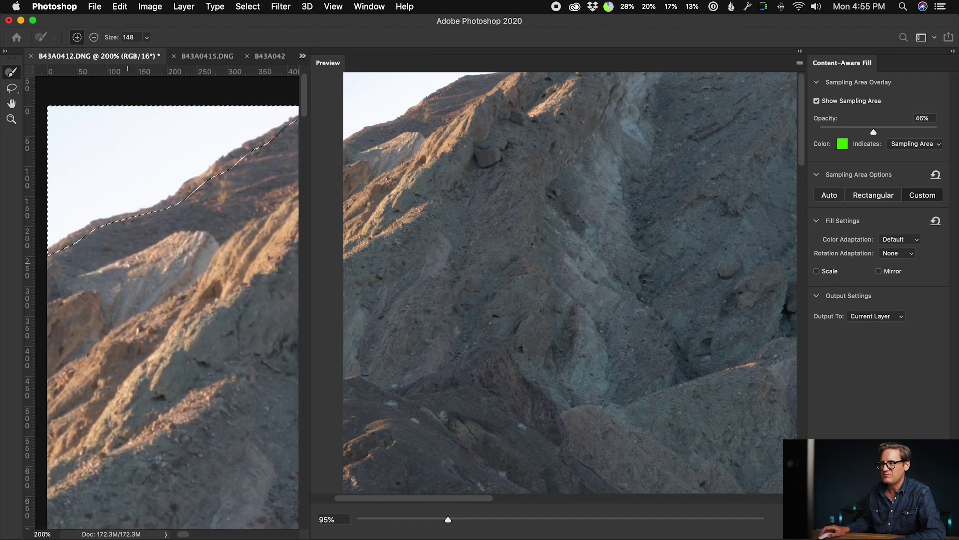
left_click(825, 196)
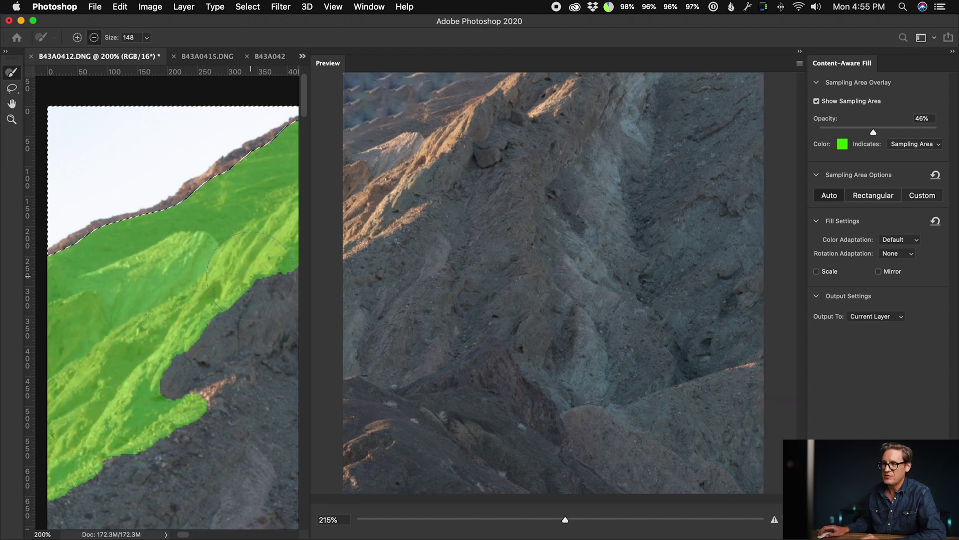
key("bracketleft")
key("bracketleft")
key("bracketleft")
scroll(232, 282, "up", 1)
mouse_move(200, 272)
left_mouse_down()
mouse_move(102, 309)
mouse_move(168, 326)
left_mouse_up()
scroll(170, 324, "right", 5)
scroll(170, 324, "up", 3)
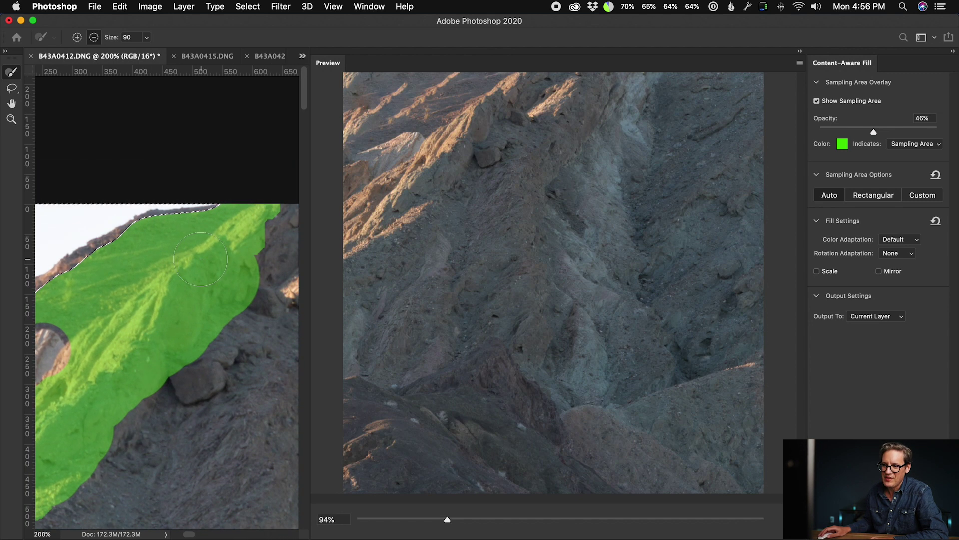
left_click_drag(203, 257, 142, 320)
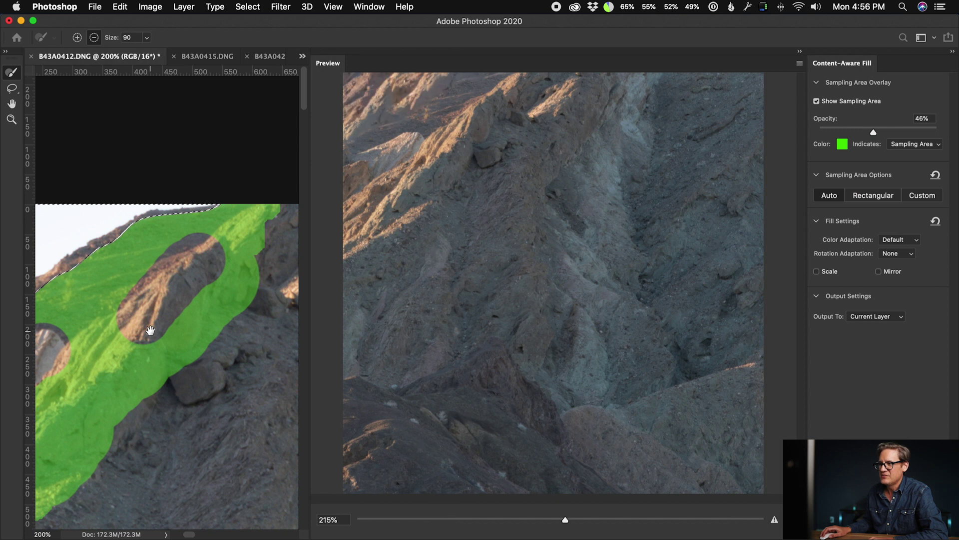
scroll(149, 332, "down", 3)
scroll(150, 332, "left", 2)
Step: Bring the upper ridge into view and enlarge the fill preview to about 175%
left_click_drag(138, 337, 214, 283)
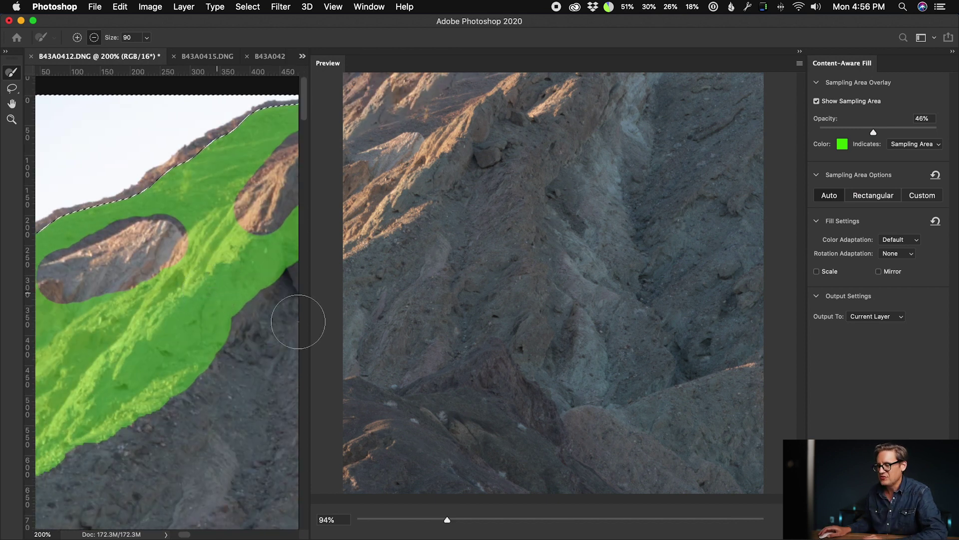
left_click_drag(446, 520, 524, 520)
left_click_drag(413, 167, 495, 307)
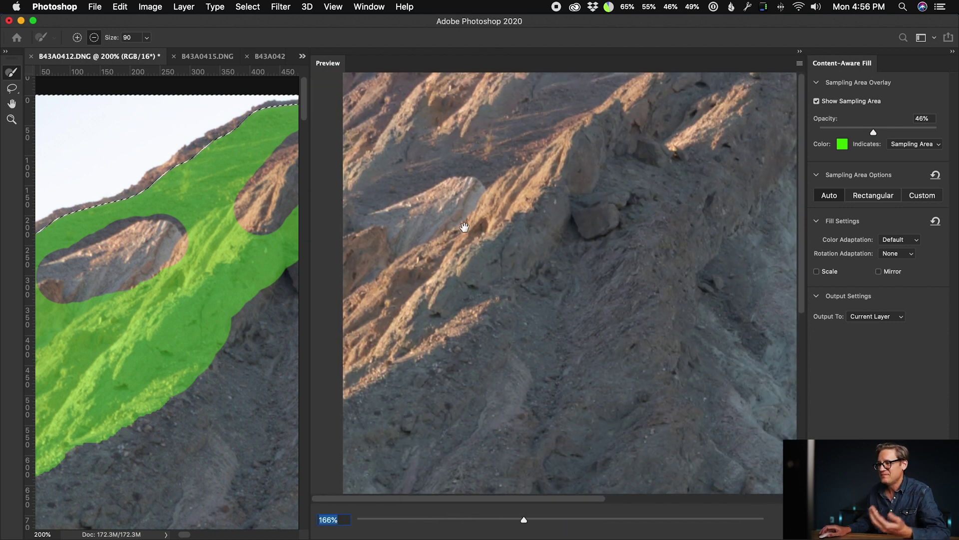
left_click_drag(524, 519, 546, 520)
left_click_drag(475, 205, 516, 274)
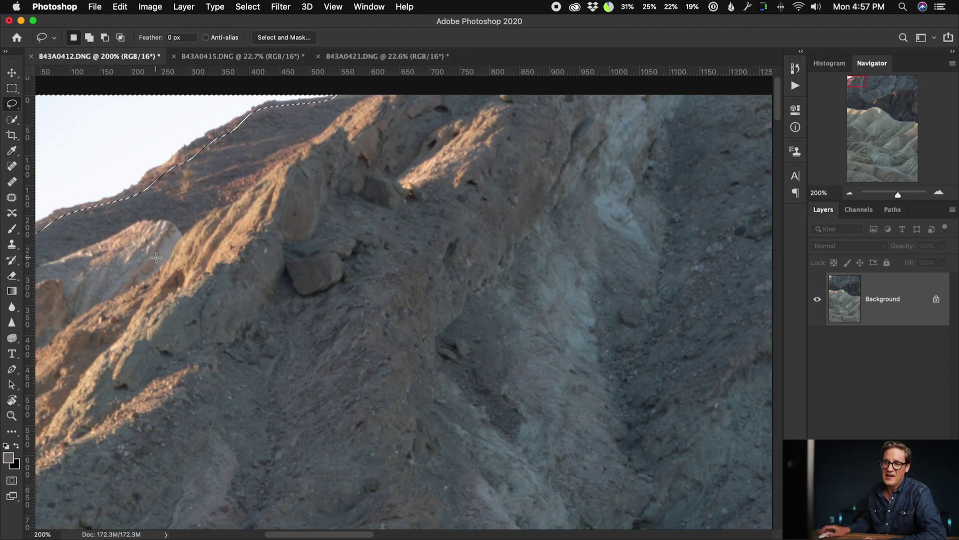
Step: Clone Stamp rock along the ridge to cover all the sky in the top-left corner
left_click(12, 244)
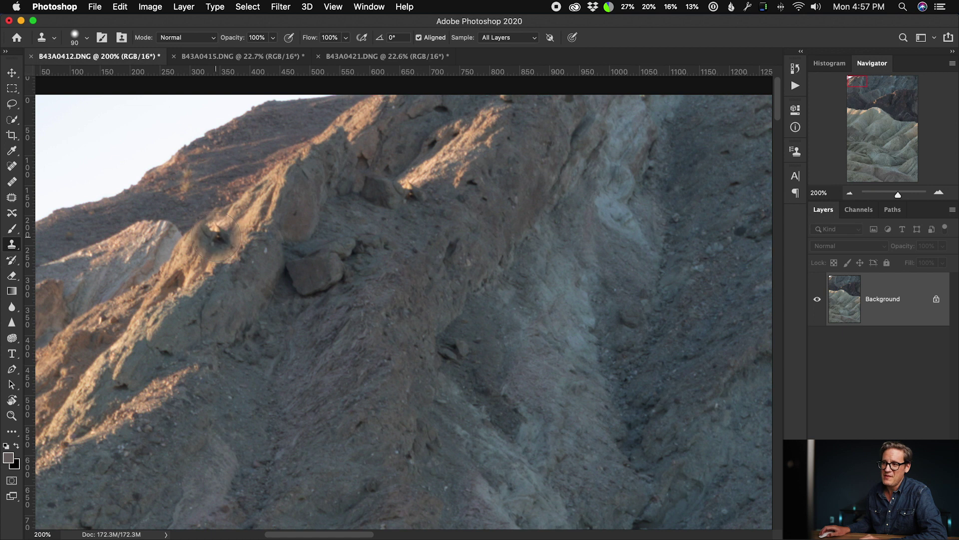
scroll(275, 219, "left", 3)
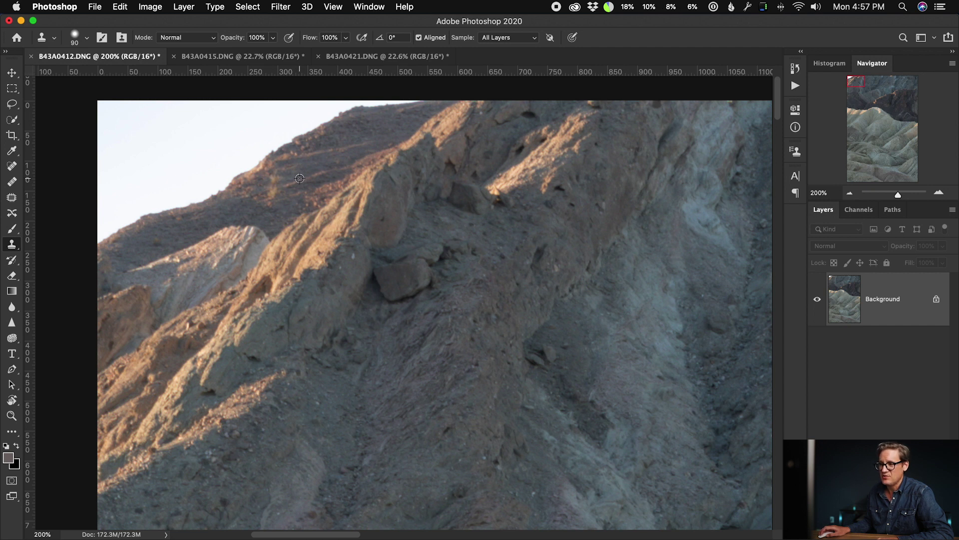
mouse_move(258, 175)
left_mouse_down()
mouse_move(242, 157)
mouse_move(108, 226)
left_mouse_up()
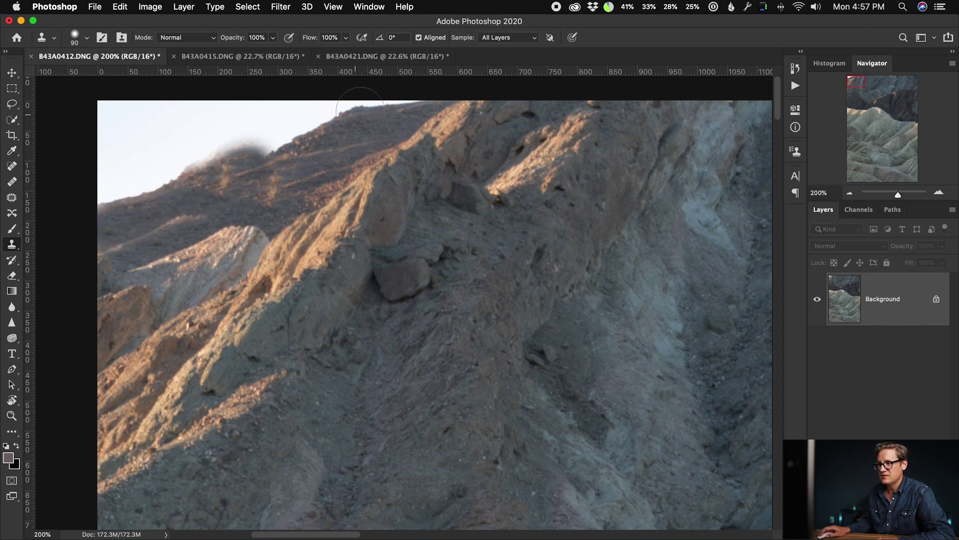
mouse_move(363, 108)
left_mouse_down()
mouse_move(316, 111)
mouse_move(260, 150)
left_mouse_up()
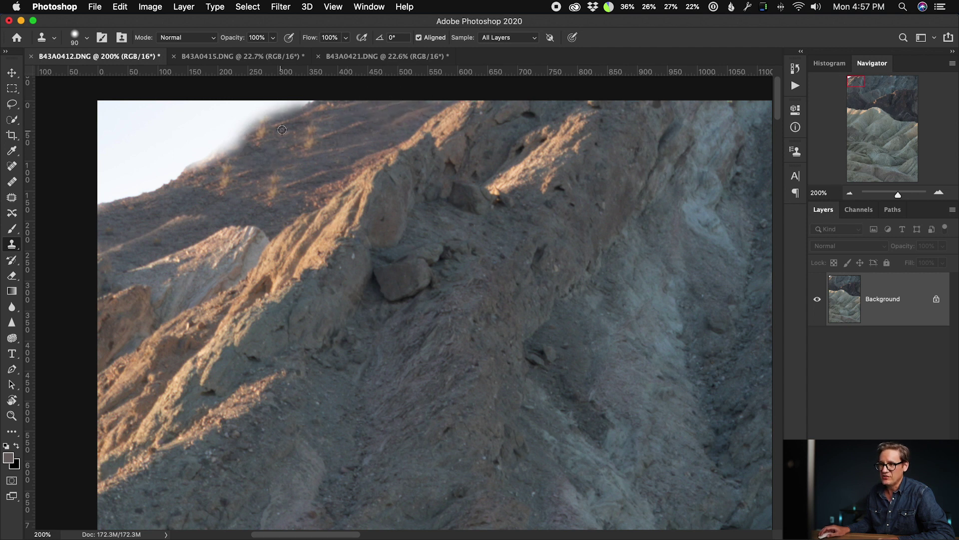
mouse_move(232, 148)
left_mouse_down()
mouse_move(169, 160)
mouse_move(129, 186)
left_mouse_up()
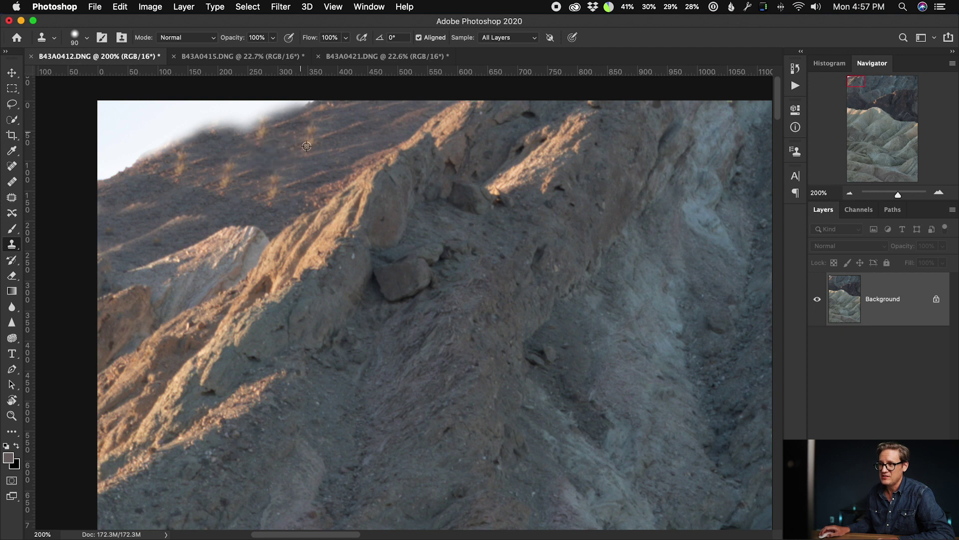
mouse_move(307, 95)
left_mouse_down()
mouse_move(134, 147)
mouse_move(161, 129)
left_mouse_up()
mouse_move(218, 107)
left_mouse_down()
mouse_move(137, 120)
mouse_move(84, 146)
left_mouse_up()
left_click_drag(119, 105, 165, 131)
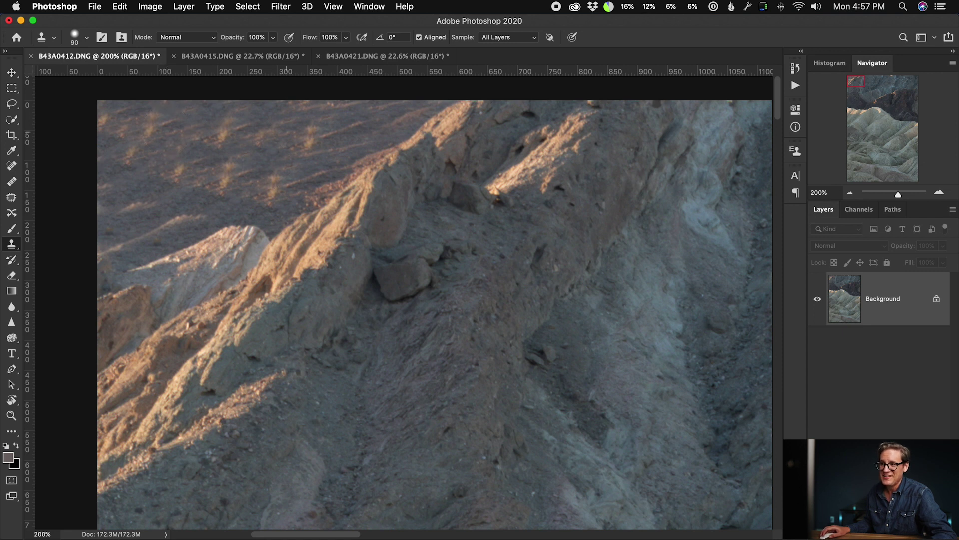
Step: Stamp cloned rock onto the slope below, undoing one tan patch, then zoom out to 100%
left_click(165, 235)
left_click(352, 166)
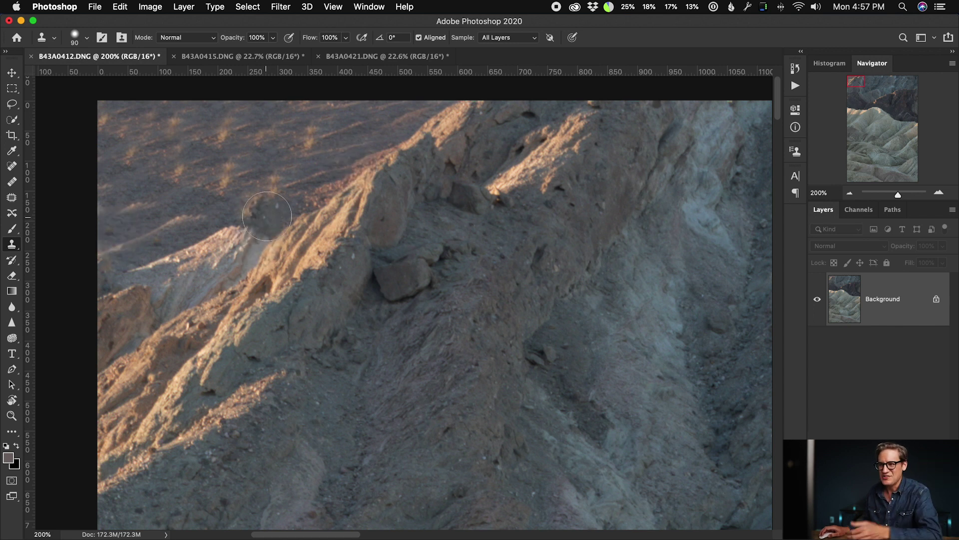
left_click_drag(255, 192, 230, 183)
key("super+z")
left_click(195, 179)
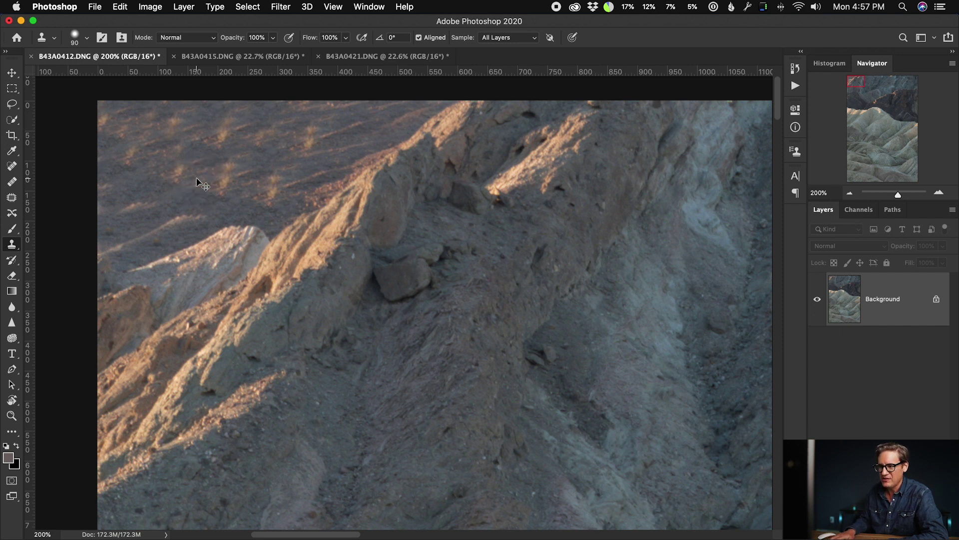
key("super+minus")
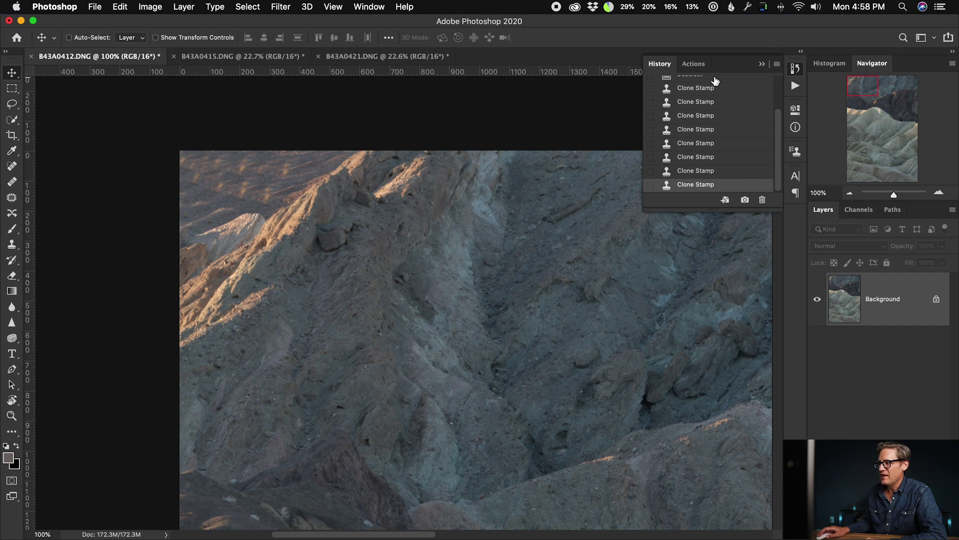
Step: Revert the photo to its original opened state from the History snapshot
scroll(696, 103, "up", 5)
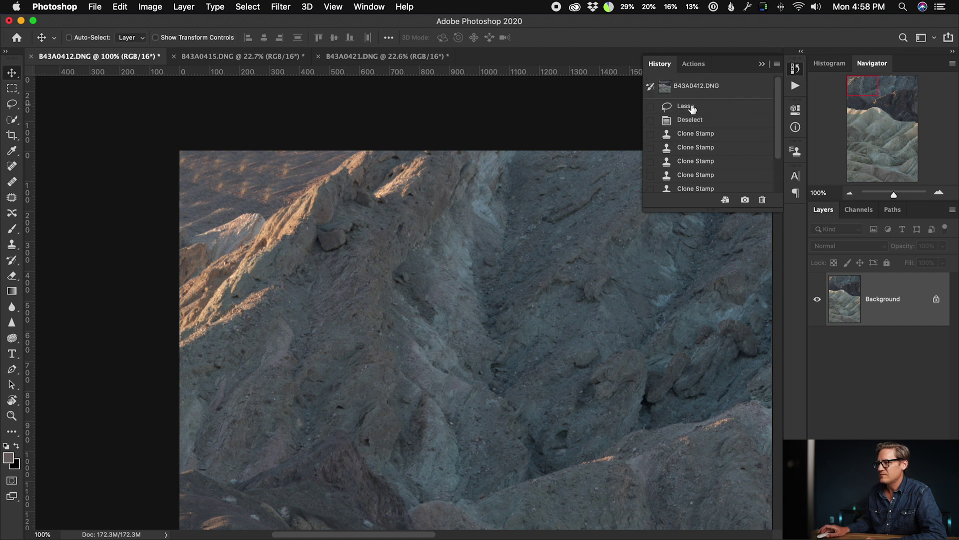
left_click(695, 89)
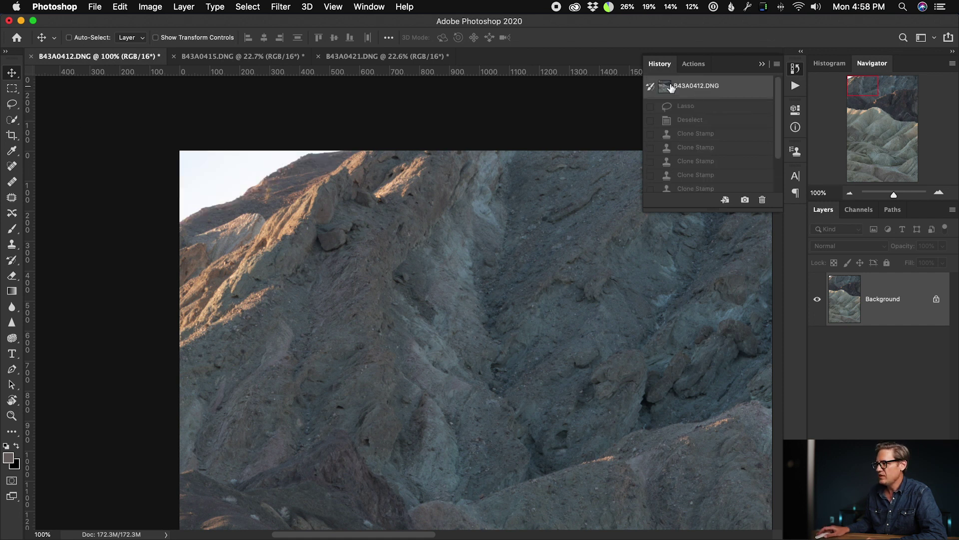
left_click(662, 67)
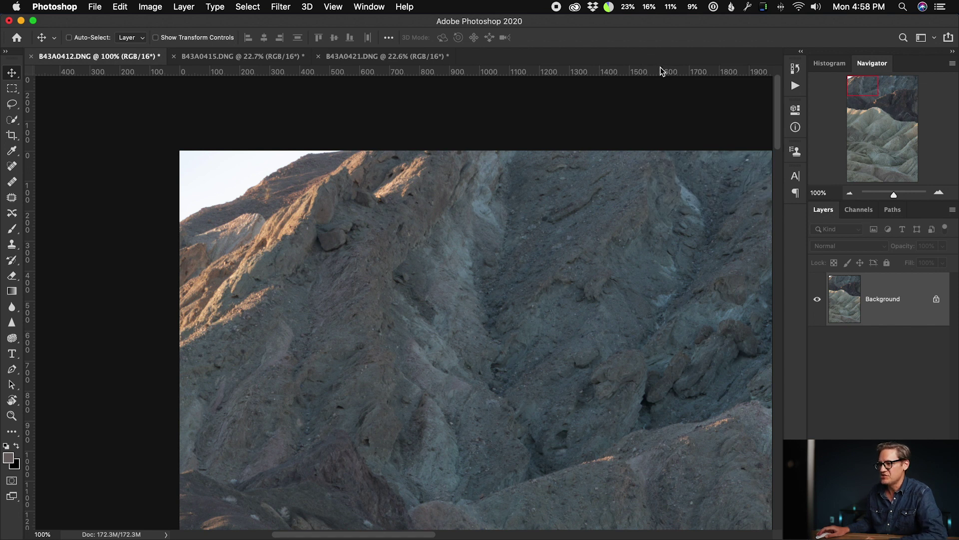
Step: Convert the locked Background into an editable Layer 0 and open the Edit menu
double_click(886, 306)
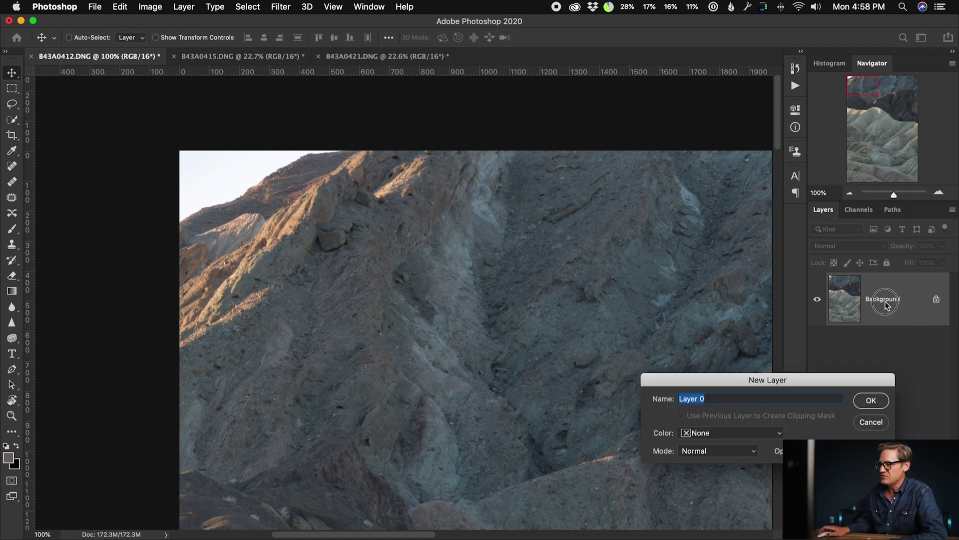
left_click(871, 401)
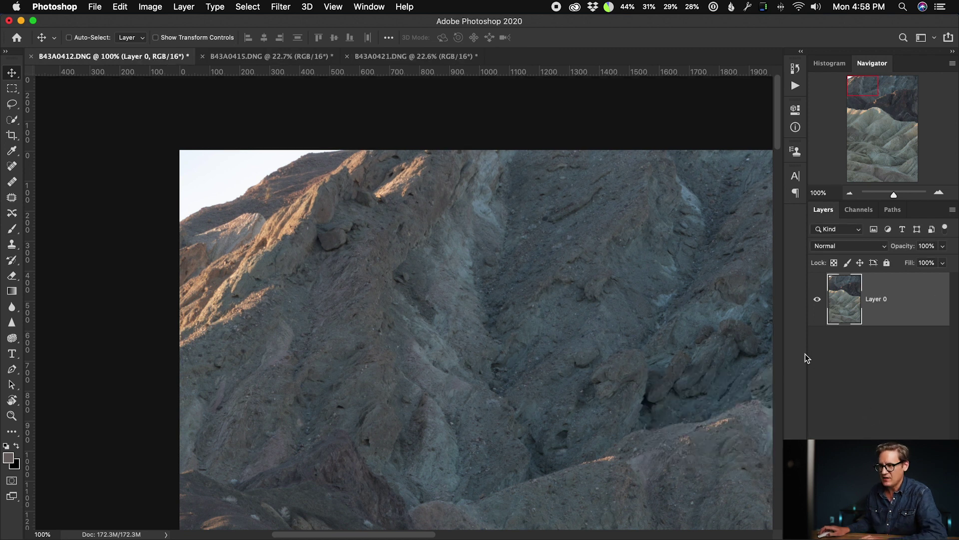
left_click(117, 5)
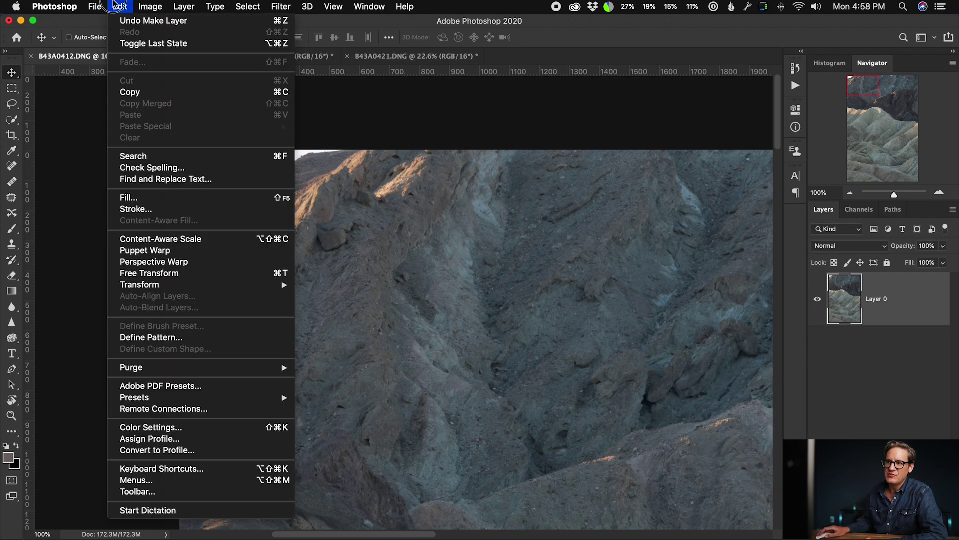
Step: Put Layer 0 into a Warp transform with the Default grid and fit the whole photo on screen
left_click(198, 279)
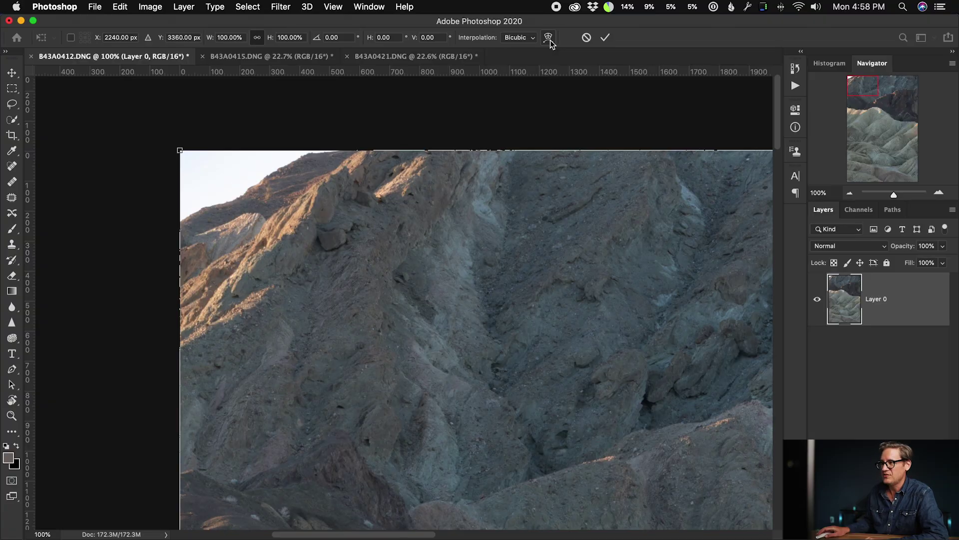
left_click(549, 39)
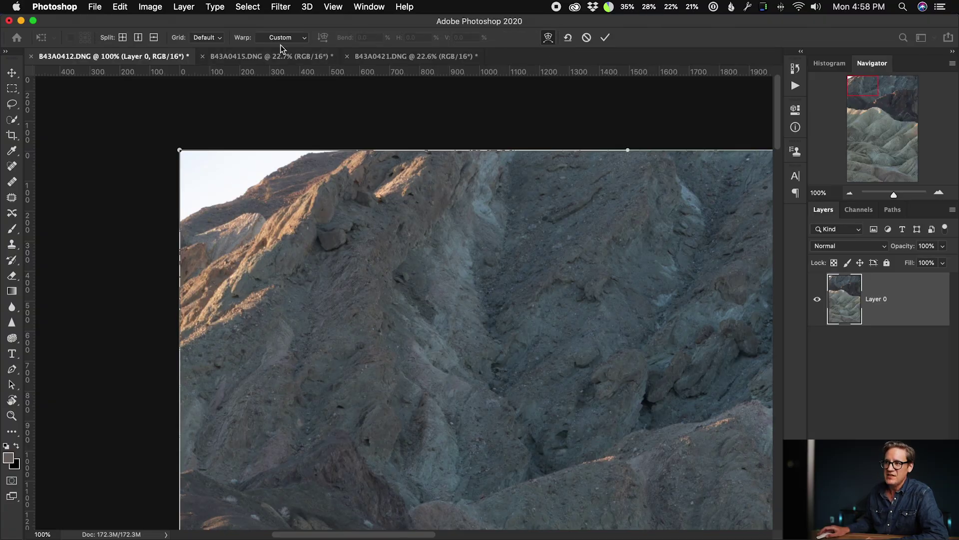
left_click(215, 39)
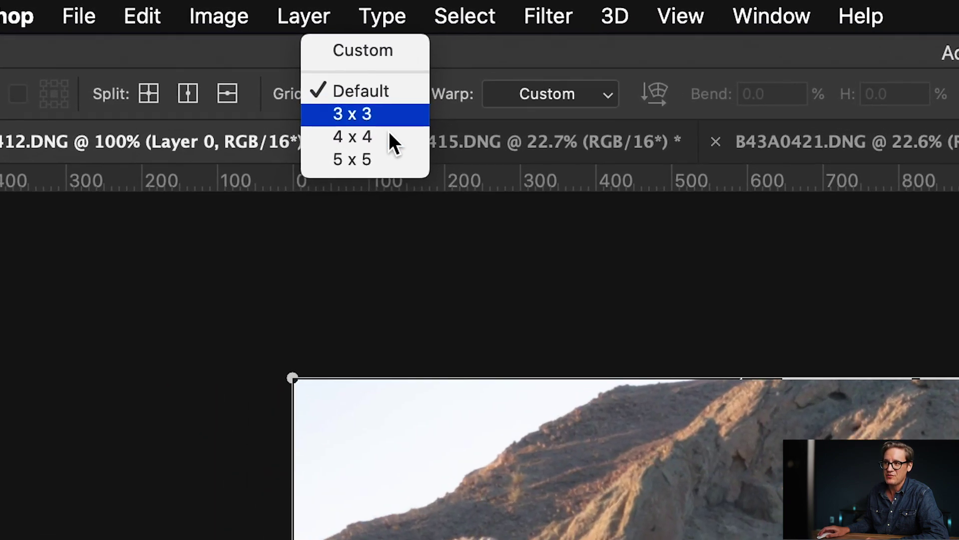
left_click(234, 381)
key("super+minus")
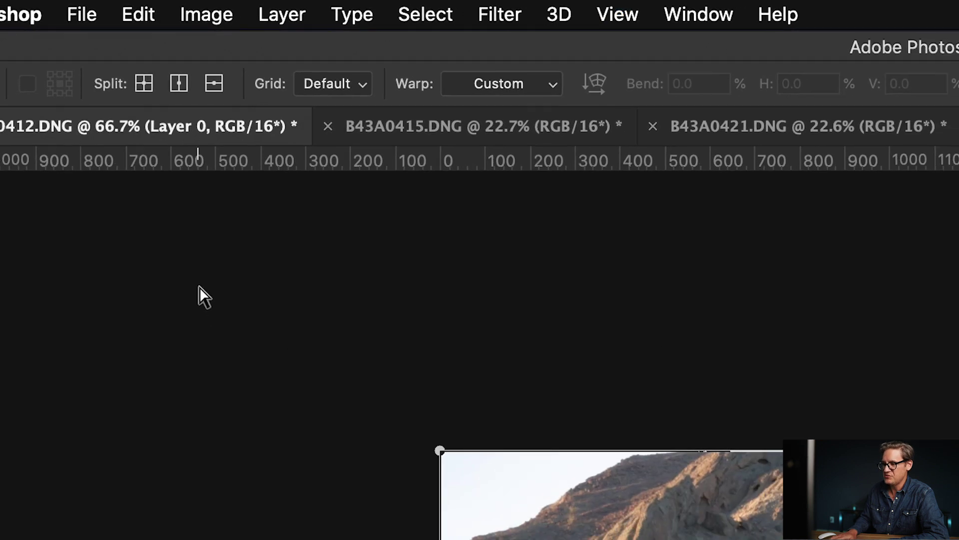
key("super+minus")
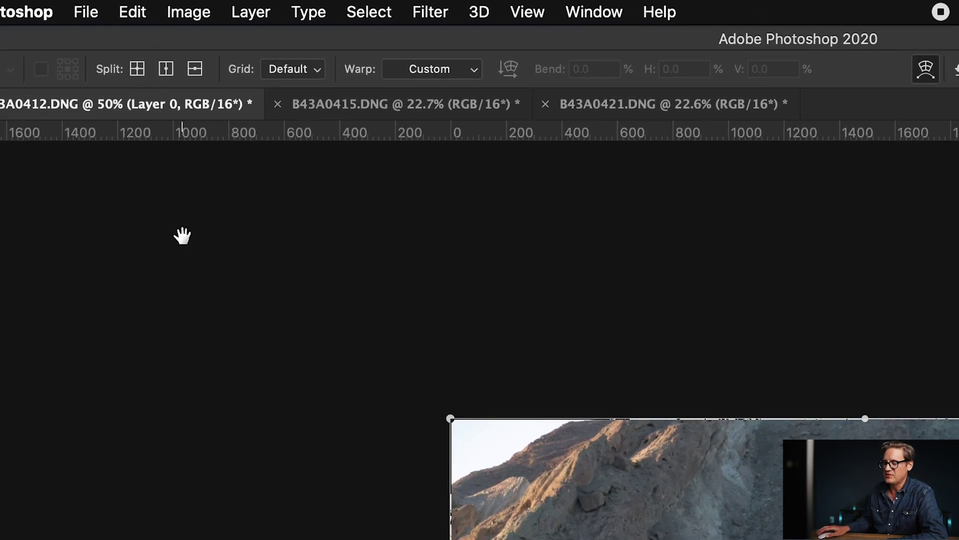
left_click_drag(684, 493, 298, 280)
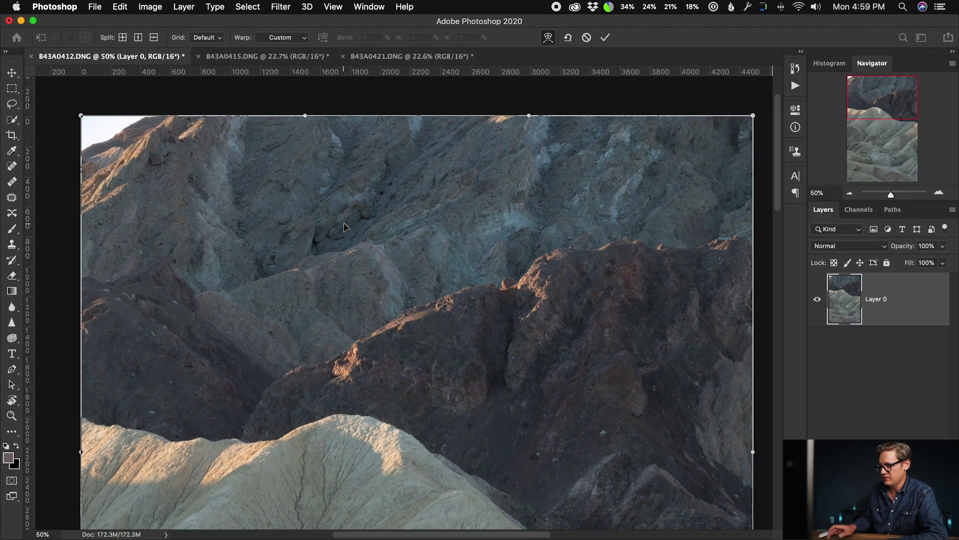
key("super+0")
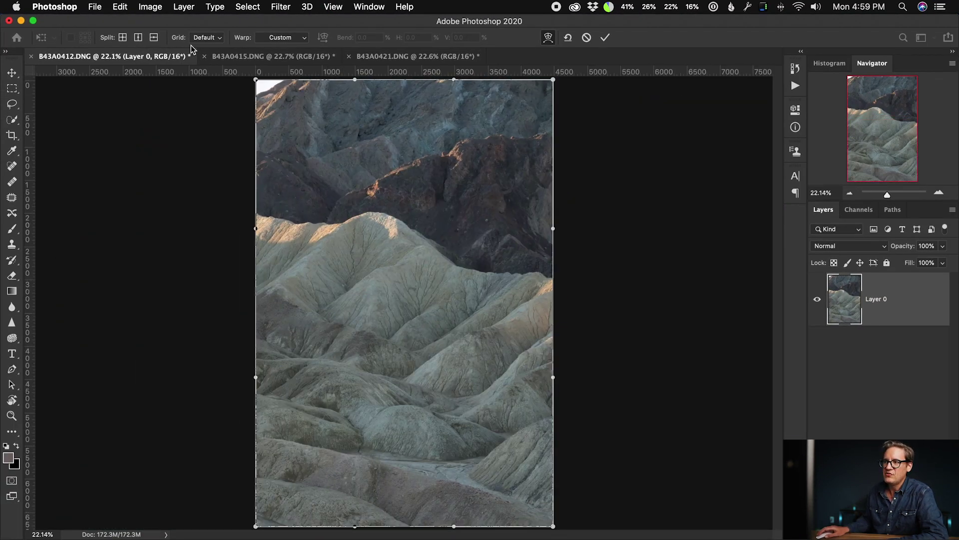
Step: Try 3 x 3 and 4 x 4 in the Warp Grid dropdown, settling on 3 x 3
left_click(208, 39)
left_click(208, 41)
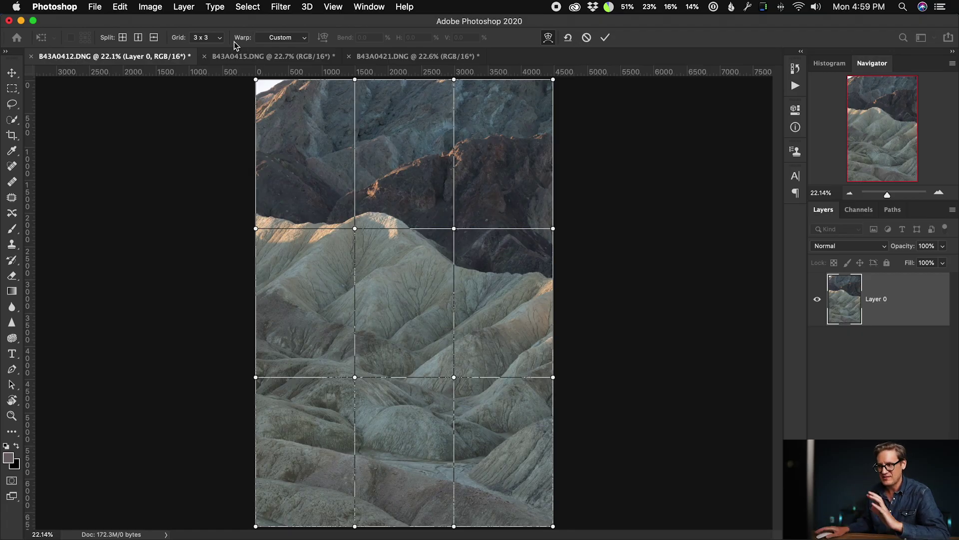
left_click(221, 38)
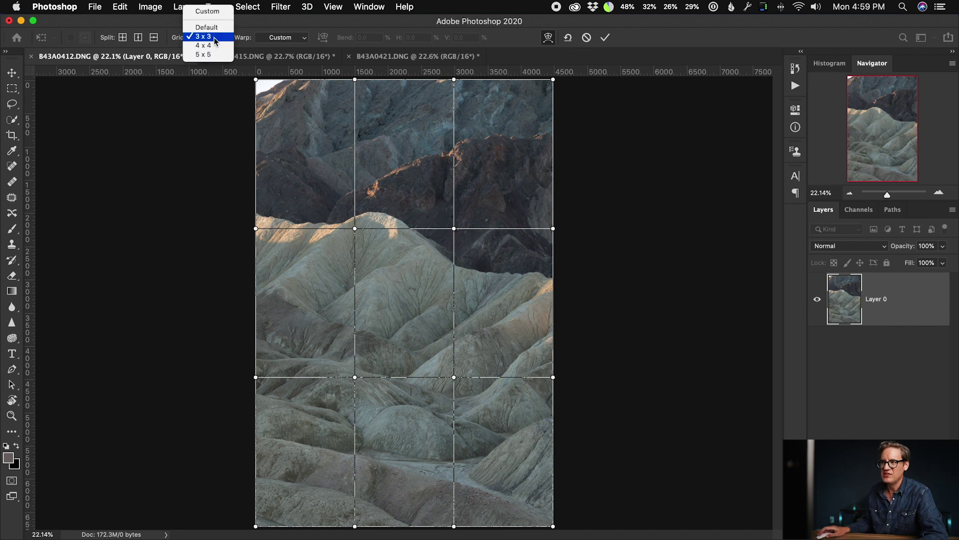
left_click(215, 39)
left_click(215, 37)
left_click(215, 45)
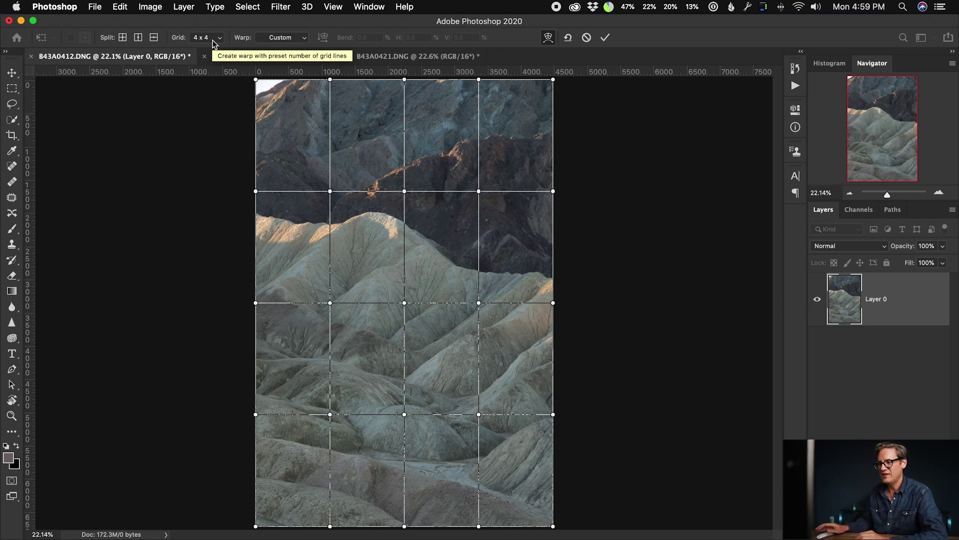
left_click(221, 42)
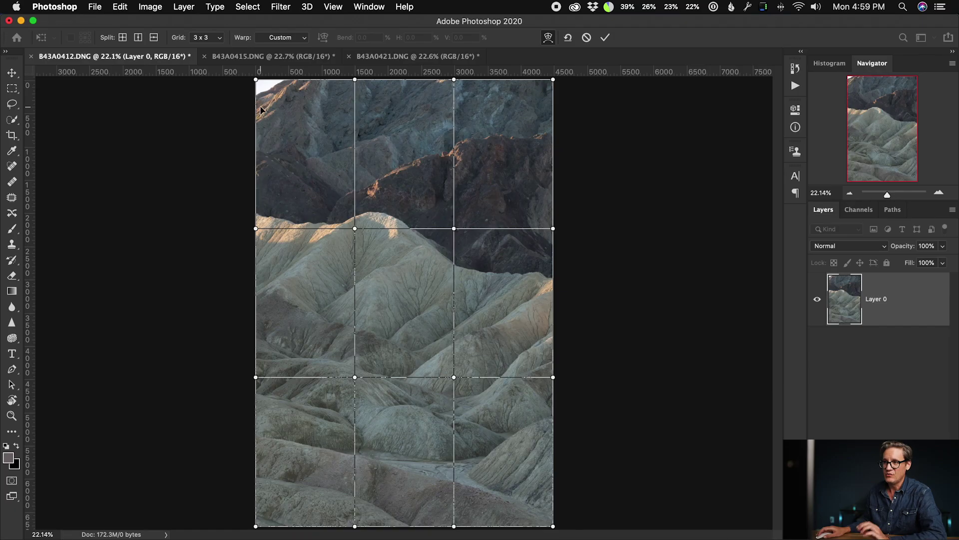
Step: Zoom to 200% on the top-left corner and drag its warp handle up and outward past the canvas
key("super+equal")
key("super+equal")
key("super+equal")
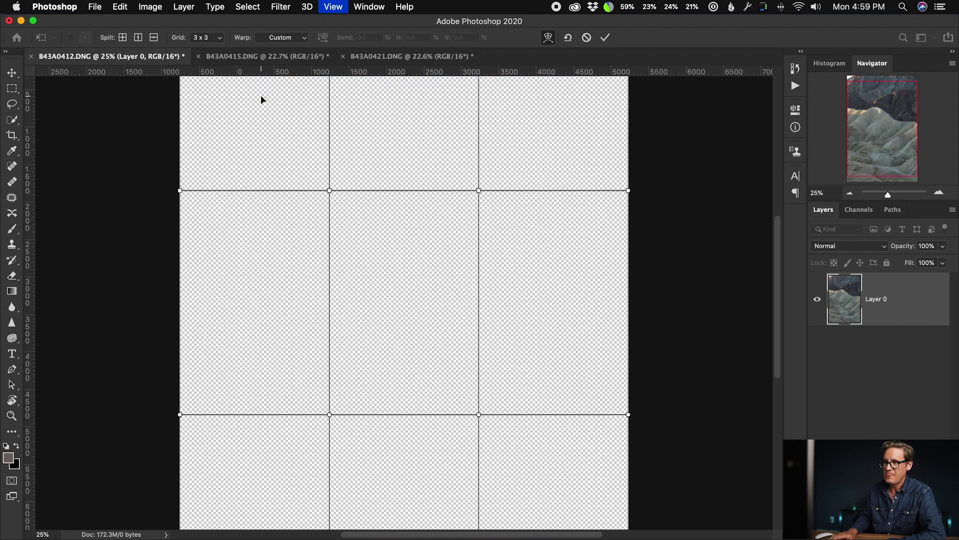
left_click_drag(218, 107, 388, 394)
key("super+equal")
key("super+equal")
left_click_drag(311, 182, 432, 428)
key("super+equal")
left_click_drag(194, 267, 200, 374)
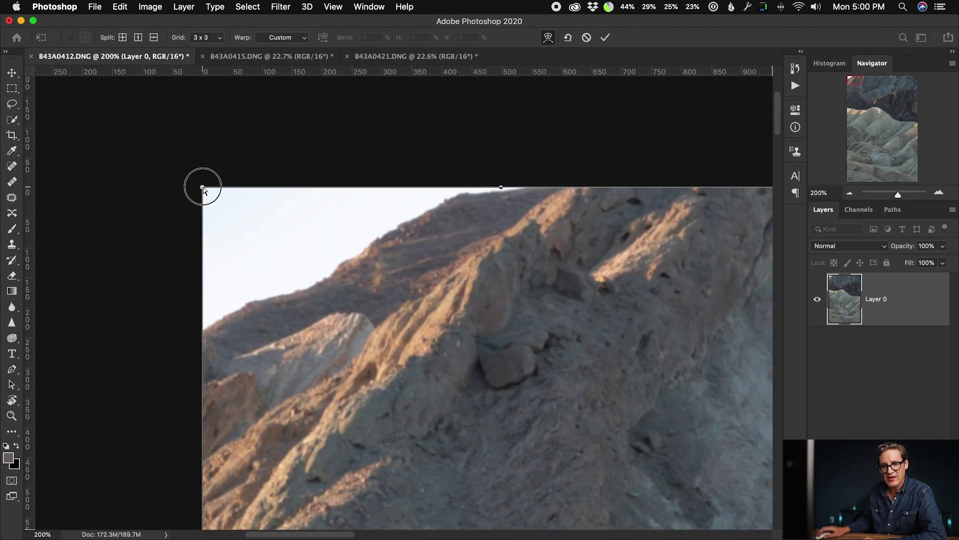
mouse_move(202, 187)
left_mouse_down()
mouse_move(140, 128)
mouse_move(198, 188)
mouse_move(124, 131)
mouse_move(206, 188)
mouse_move(155, 146)
mouse_move(193, 183)
left_mouse_up()
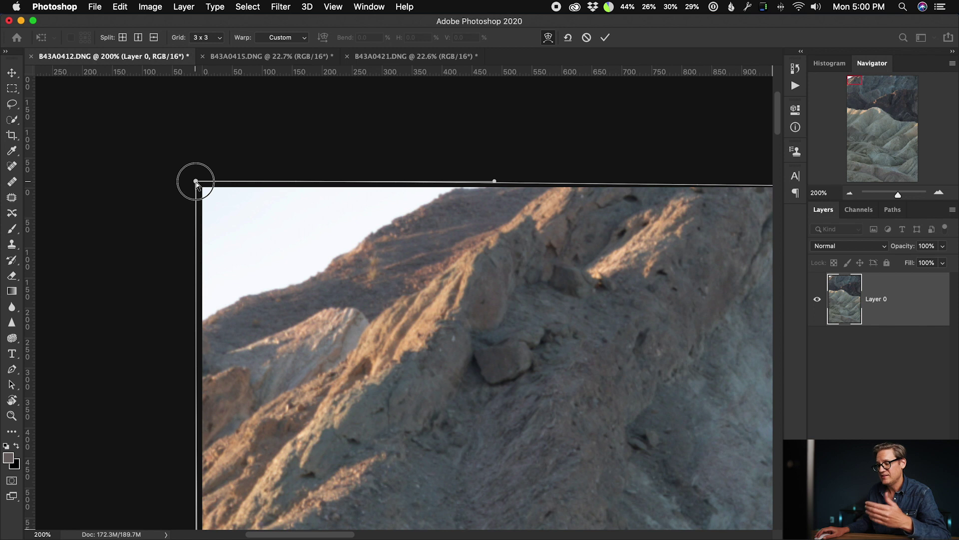
left_click_drag(195, 184, 194, 158)
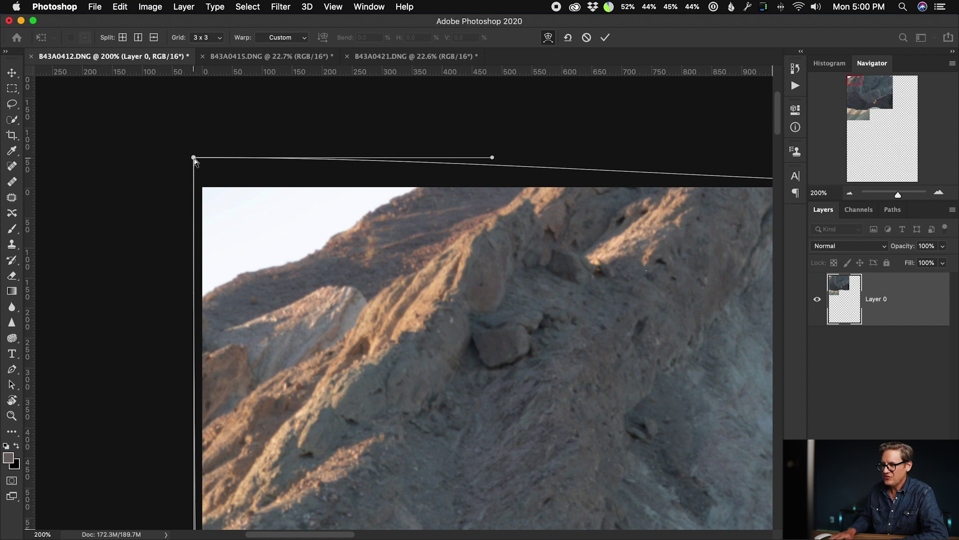
Step: At 66.7% zoom, pull the top-left warp corner up and left and flatten the top edge's curve
key("super+minus")
key("super+minus")
scroll(197, 165, "right", 5)
scroll(200, 167, "down", 3)
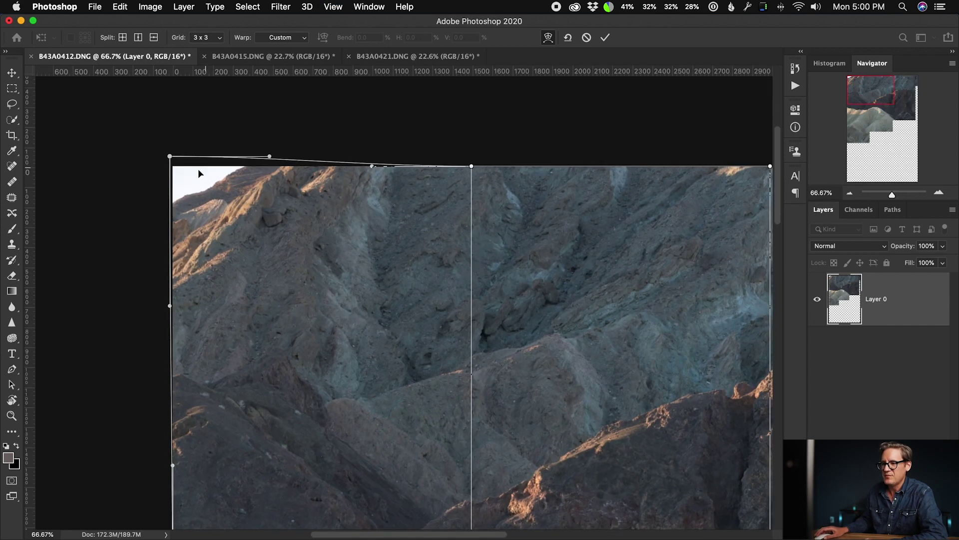
mouse_move(170, 157)
left_mouse_down()
mouse_move(149, 143)
mouse_move(156, 151)
left_mouse_up()
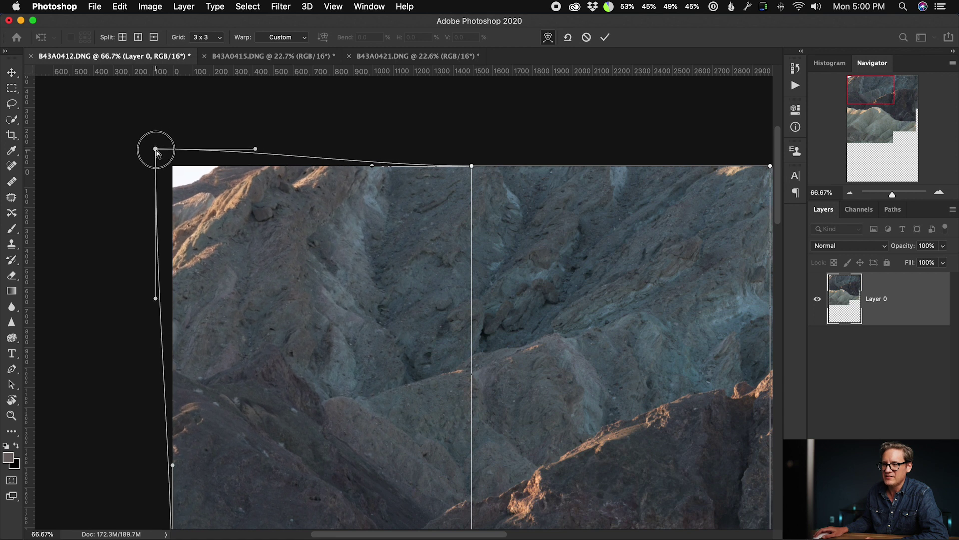
mouse_move(256, 151)
left_mouse_down()
mouse_move(254, 128)
mouse_move(255, 149)
left_mouse_up()
left_click_drag(255, 150, 254, 155)
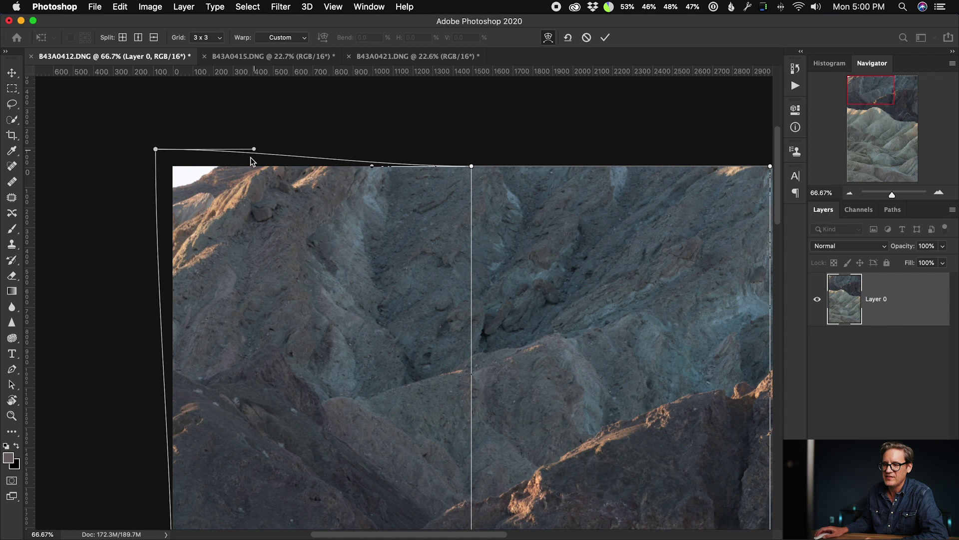
Step: Bow the left edge outward and drag the top-left corner further left beyond the canvas
left_click(156, 150)
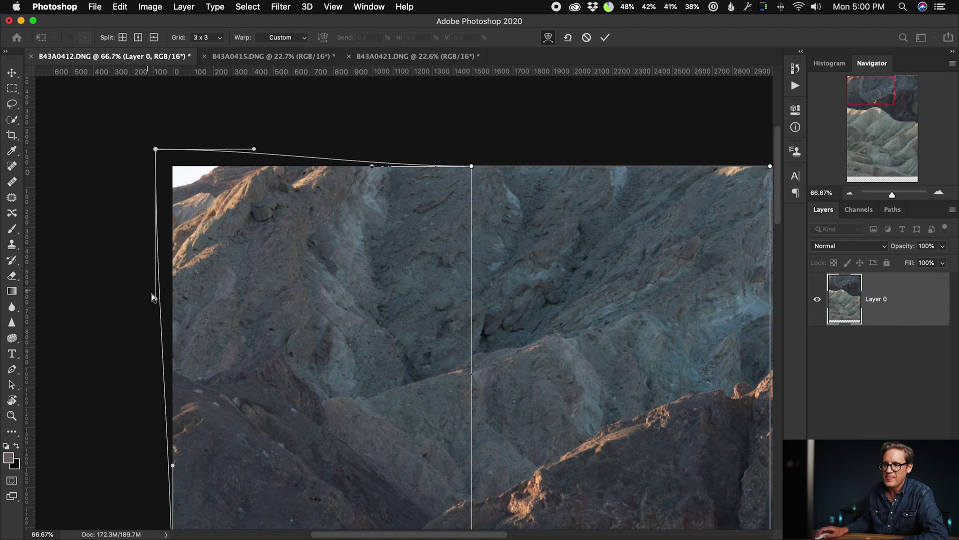
left_click_drag(154, 300, 145, 299)
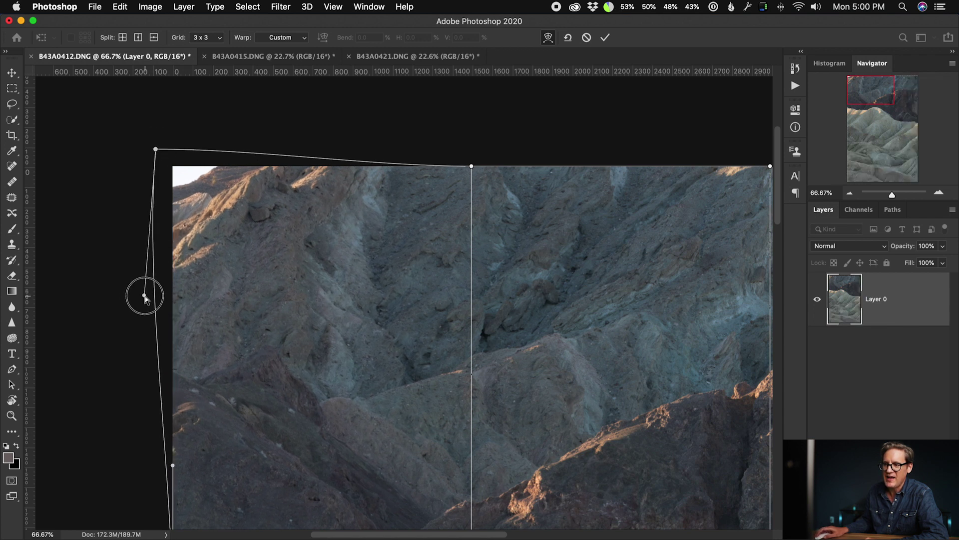
left_click_drag(155, 150, 126, 156)
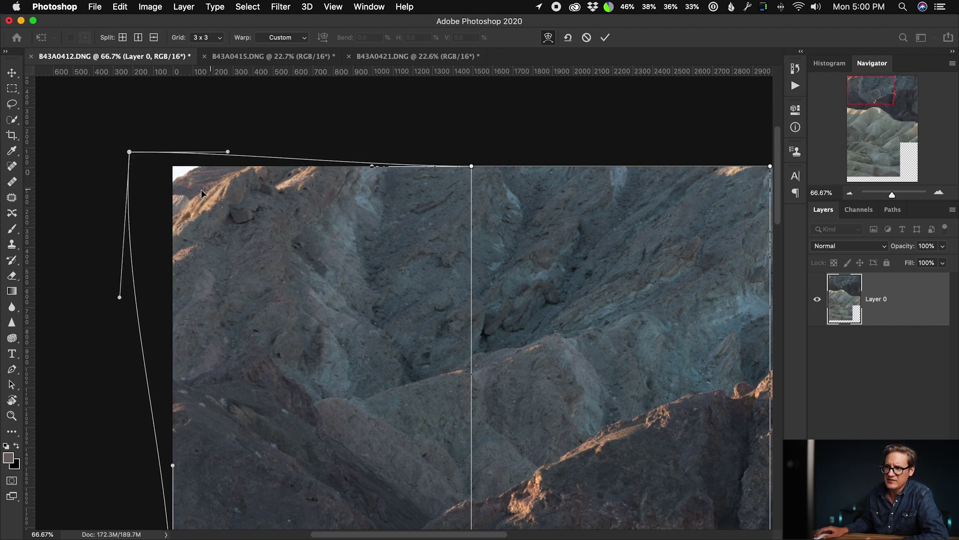
mouse_move(129, 153)
left_mouse_down()
mouse_move(120, 142)
mouse_move(123, 151)
left_mouse_up()
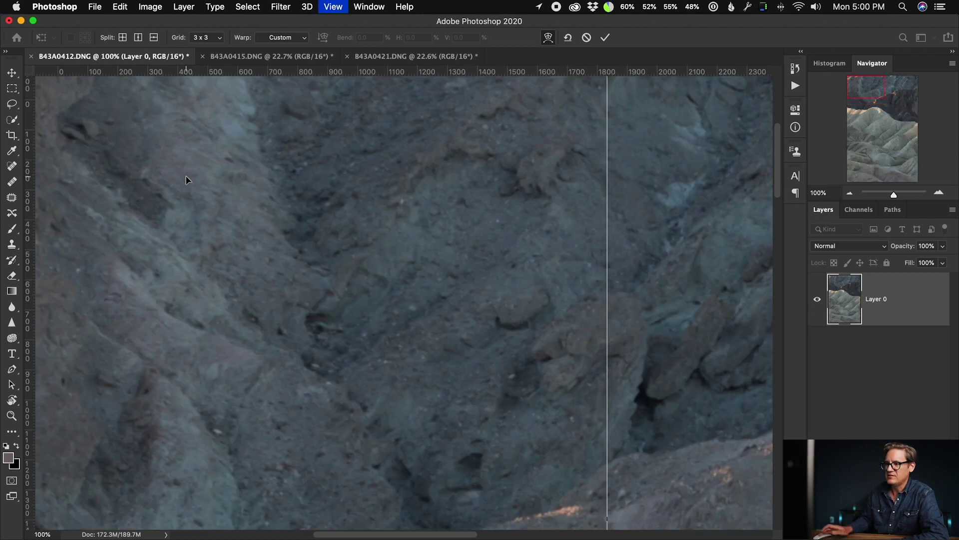
Step: At 200% zoom, drag the top-left warp corner farther up and left, then commit the warp
key("super+equal")
key("super+equal")
left_click_drag(187, 175, 492, 437)
key("super+r")
left_click_drag(45, 240, 252, 248)
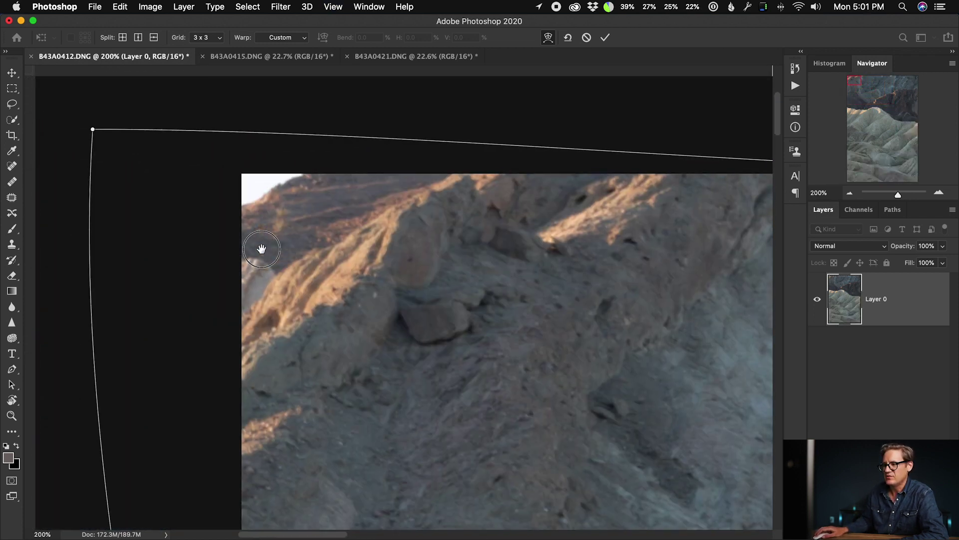
left_click_drag(91, 129, 65, 135)
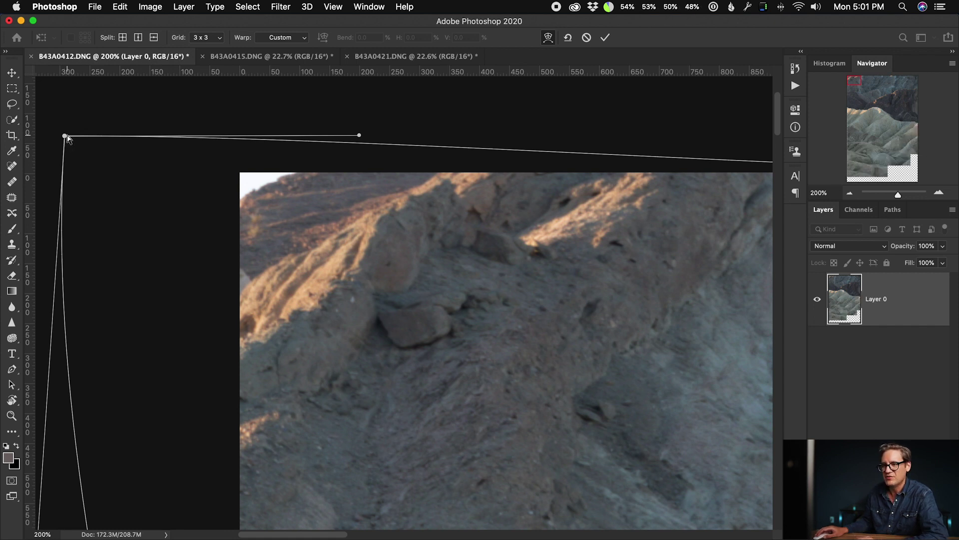
left_click_drag(65, 137, 42, 118)
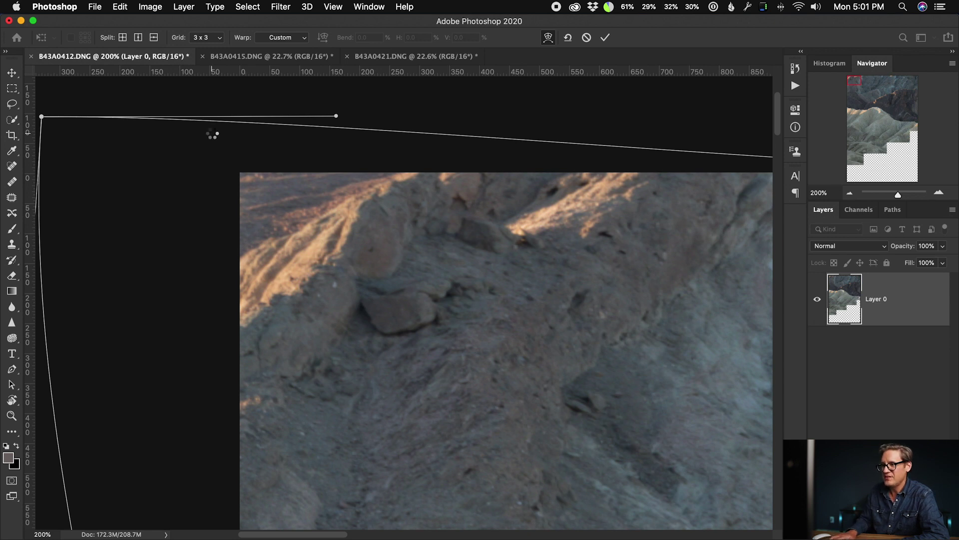
key("Return")
Step: Zoom out to 50% and pan to review the rocky hillside now filling the top-left corner
key("super+minus")
key("super+minus")
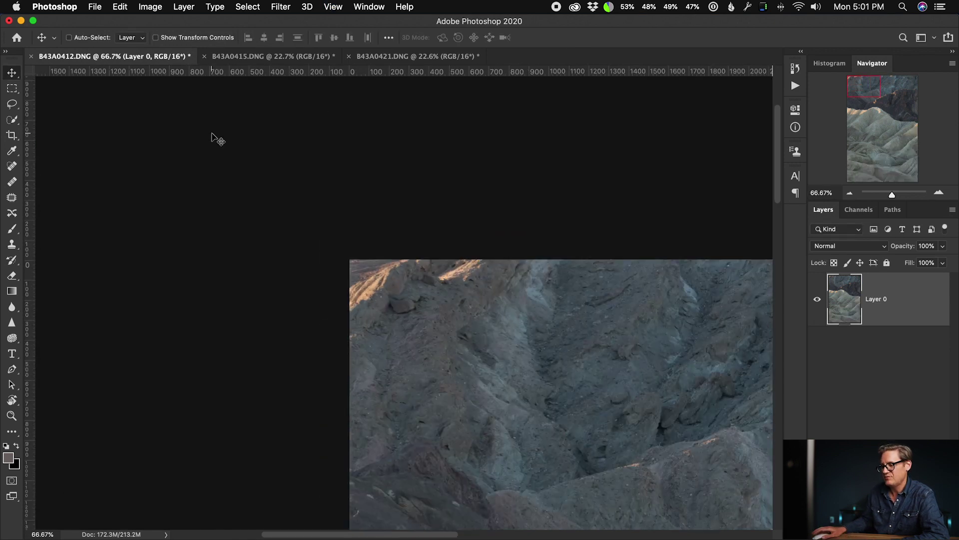
left_click_drag(383, 226, 316, 126)
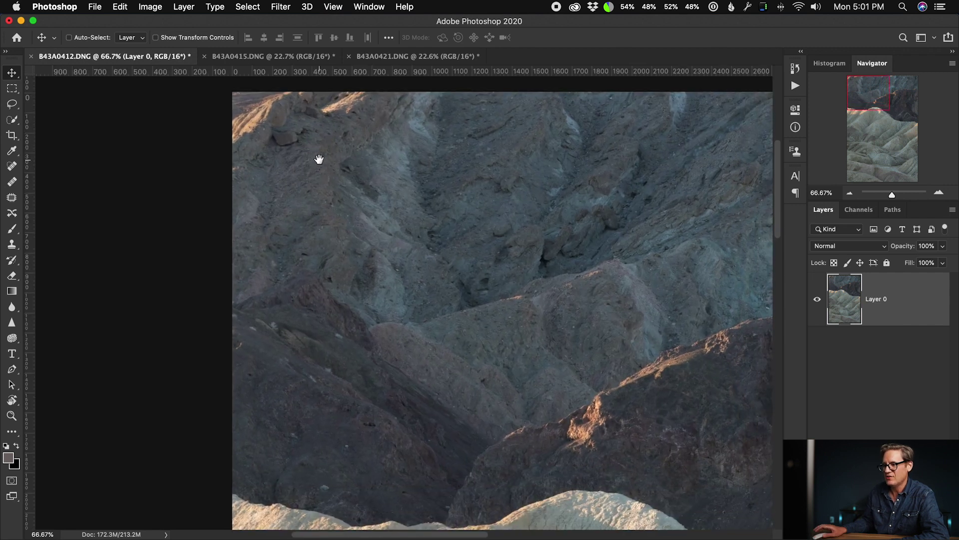
key("super+minus")
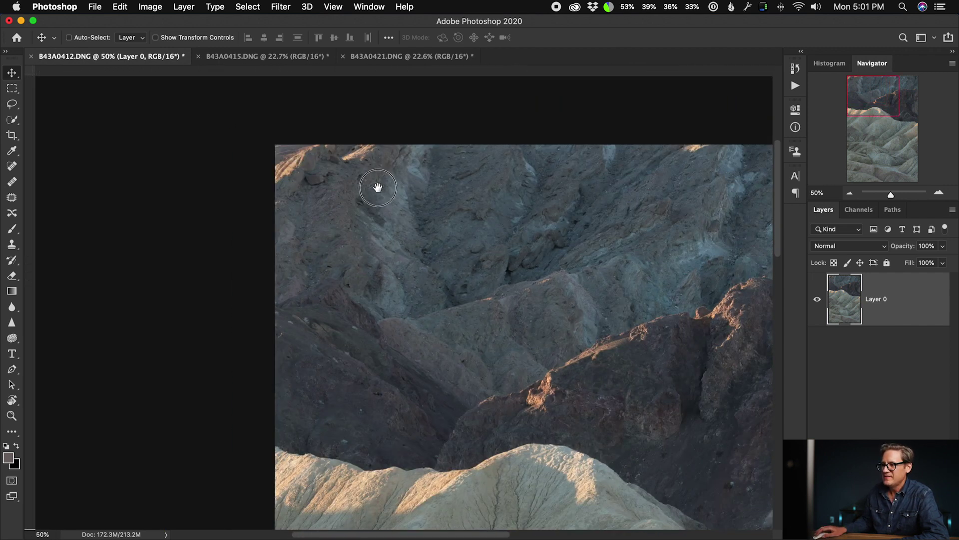